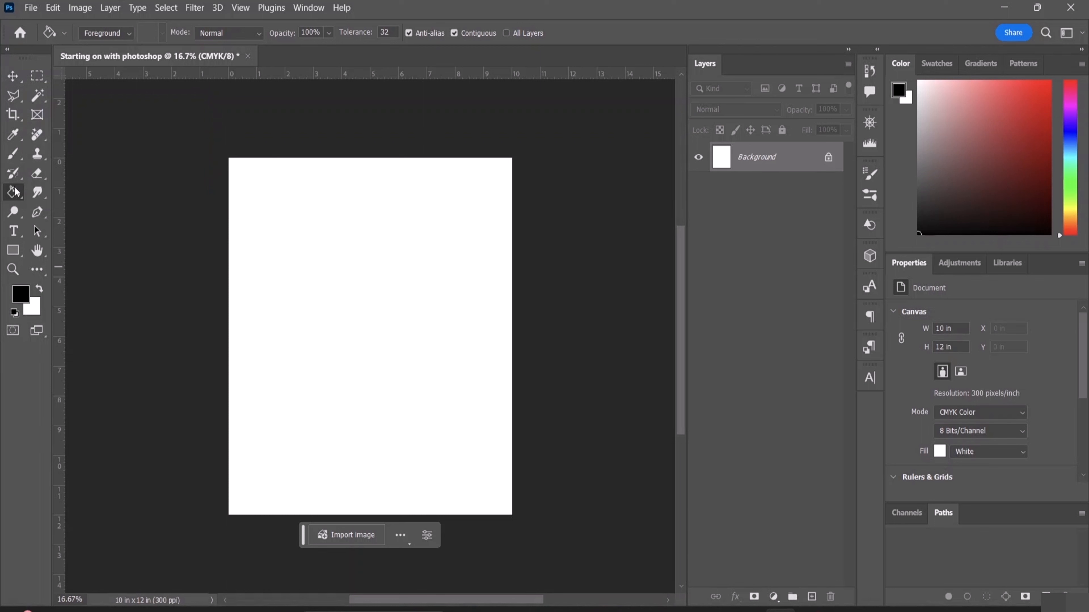
Step: Draw a rectangle about 3.01 × 3.03 in in the upper half of the page and fill it with dark red
click(13, 251)
click(80, 250)
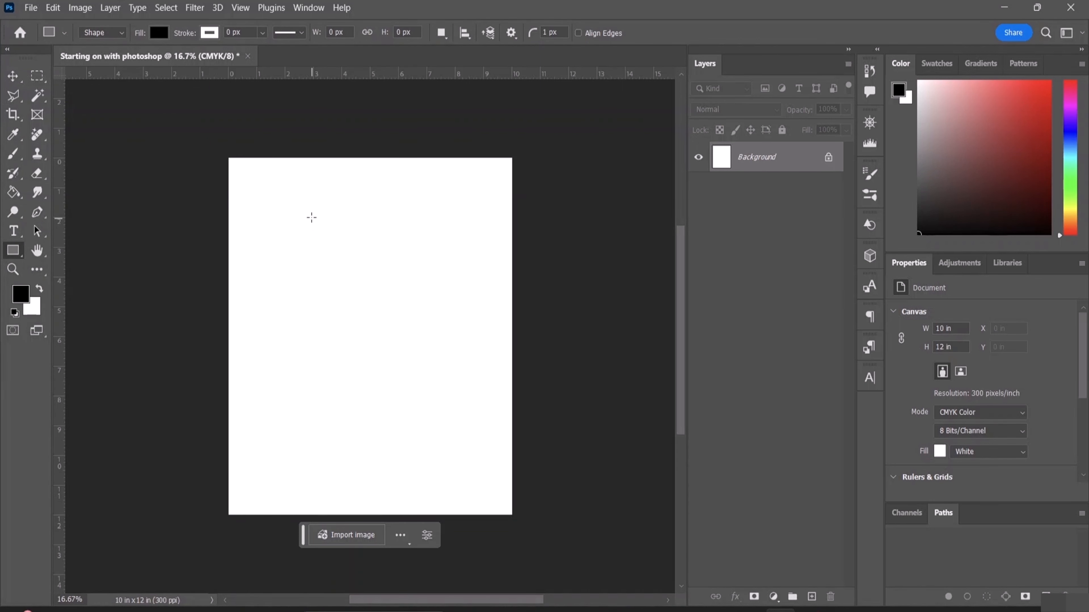
drag(303, 230, 390, 322)
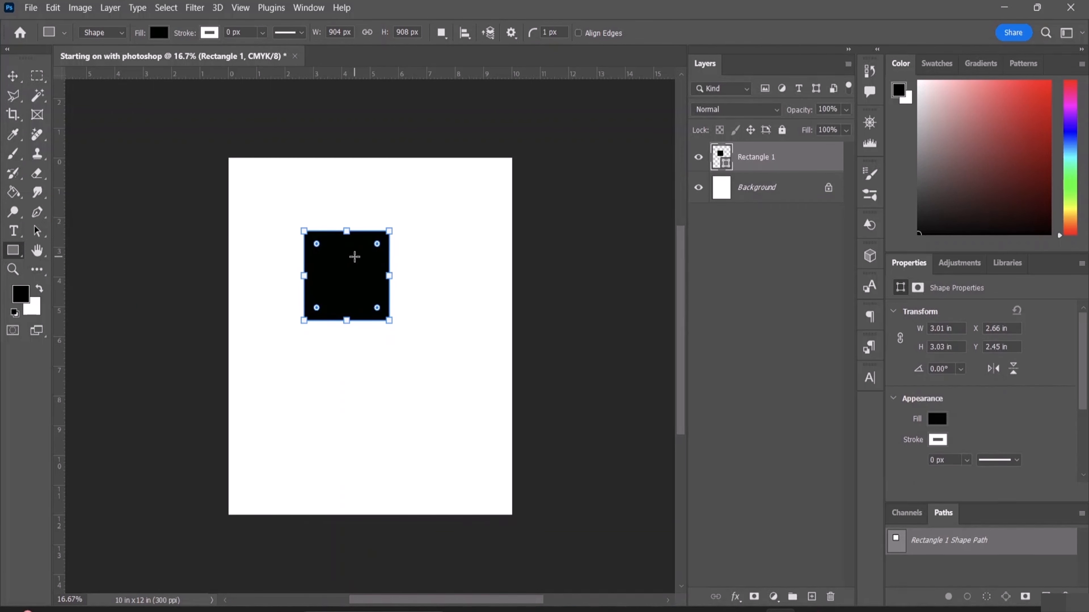
click(937, 419)
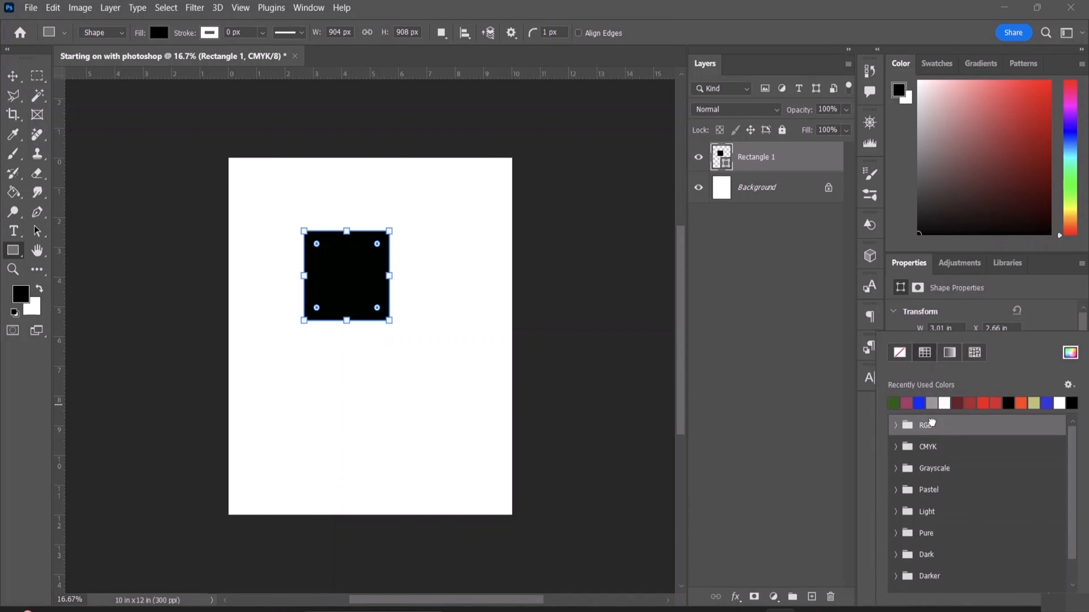
click(959, 404)
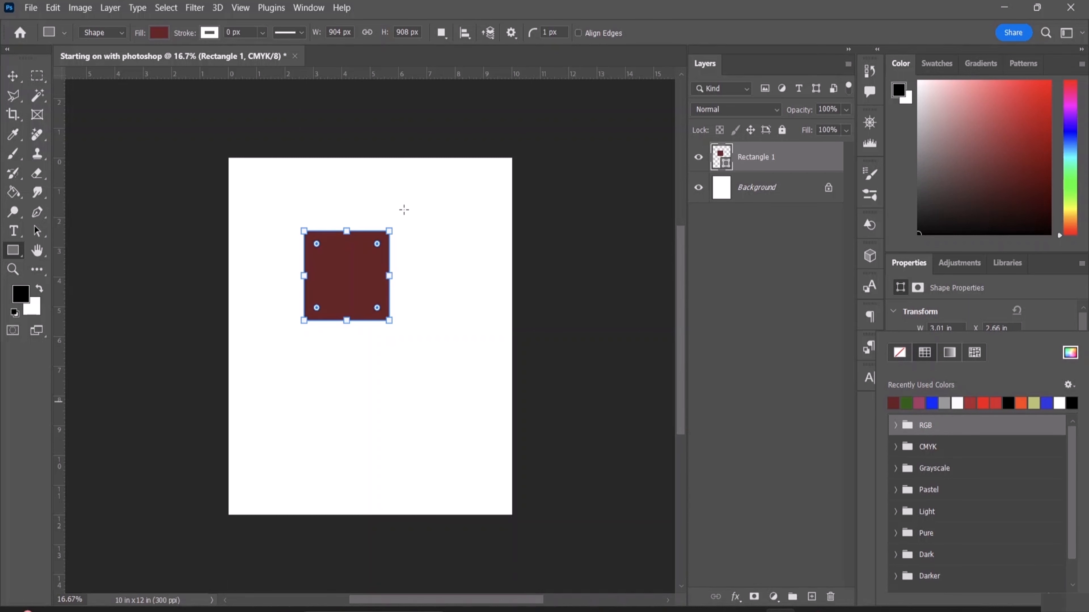
Step: Move the dark red rectangle up near the page's top edge, to about X 3.26 in and Y 0.73 in
click(13, 76)
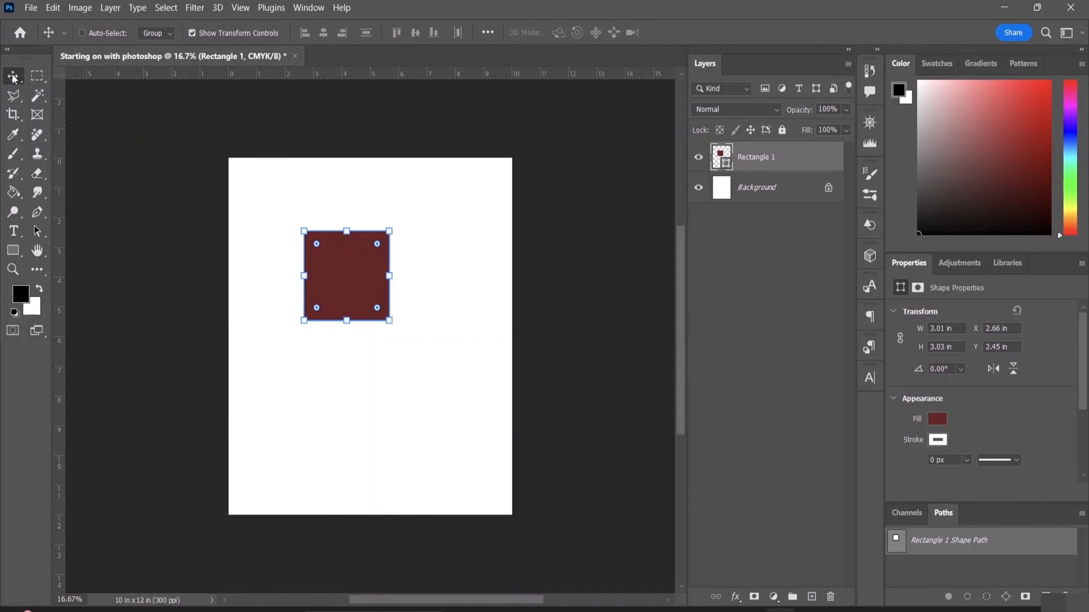
drag(341, 255, 367, 219)
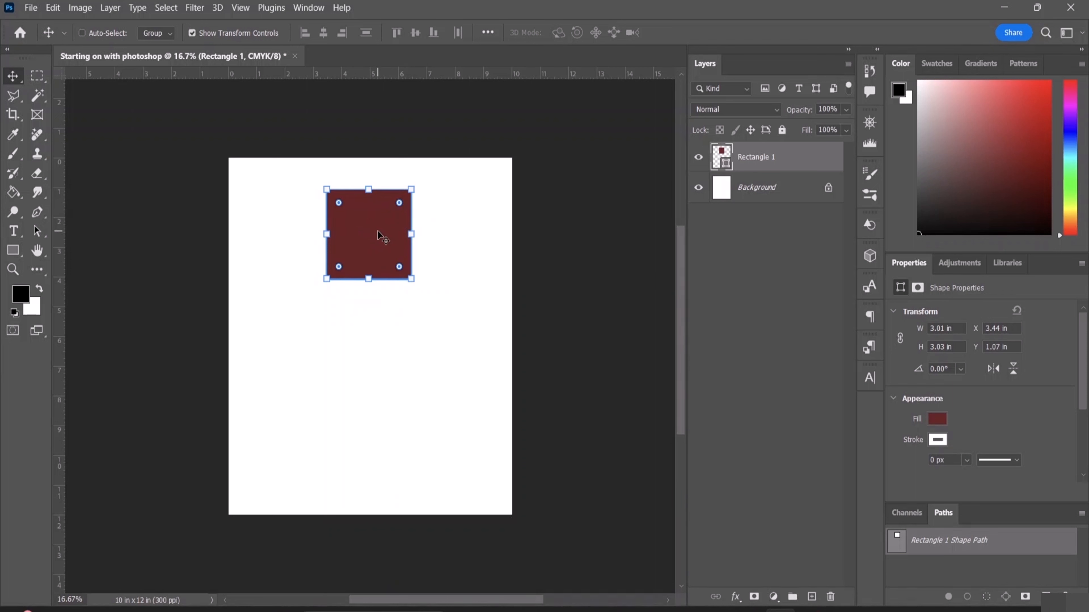
mouse_move(382, 243)
mouse_down()
mouse_move(318, 304)
mouse_move(365, 338)
mouse_move(399, 274)
mouse_move(373, 230)
mouse_up()
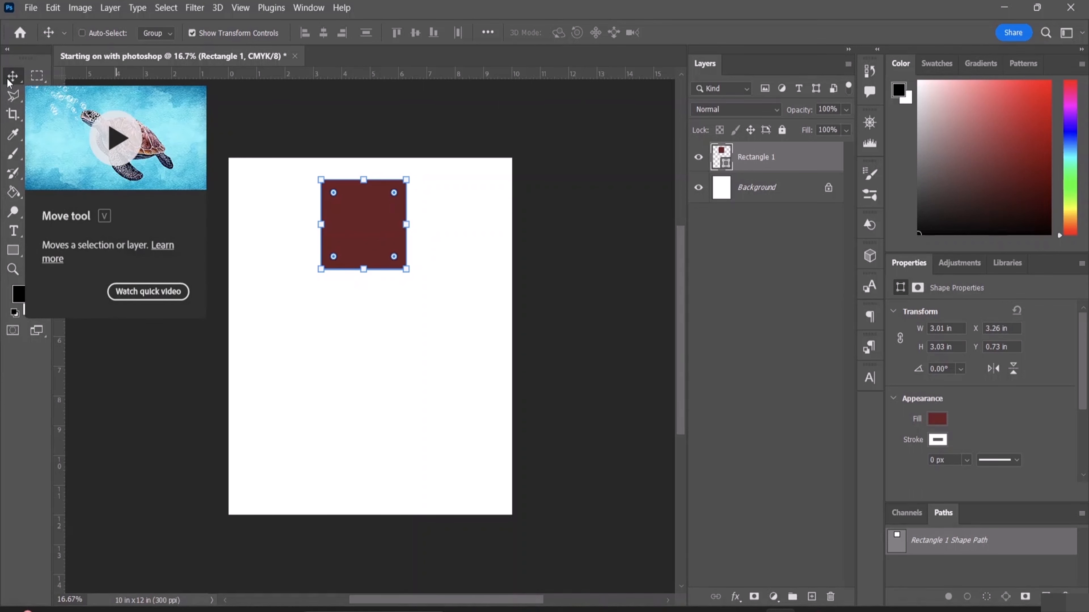
Step: Draw a new artboard about 3.92 × 5.94 in beside the canvas with the Artboard Tool and undo it
right_click(16, 82)
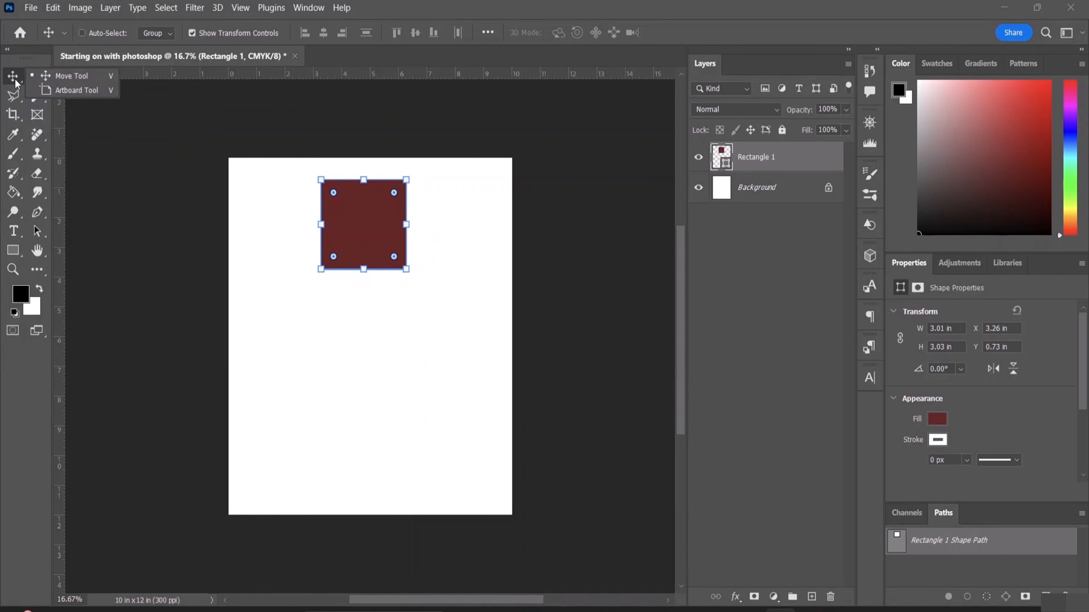
click(39, 95)
click(39, 95)
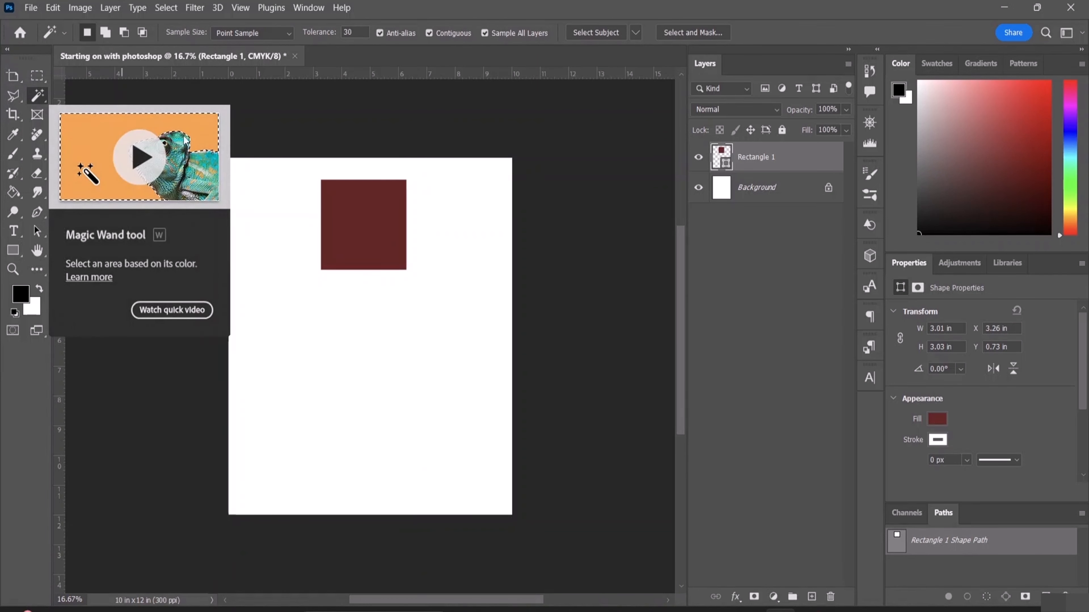
click(9, 76)
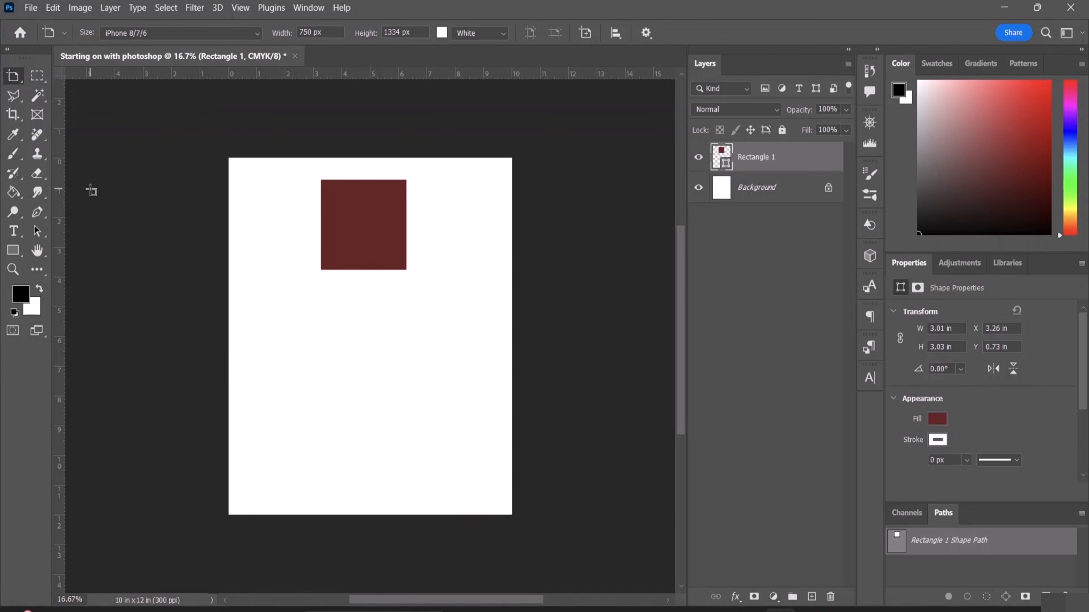
drag(82, 205, 192, 375)
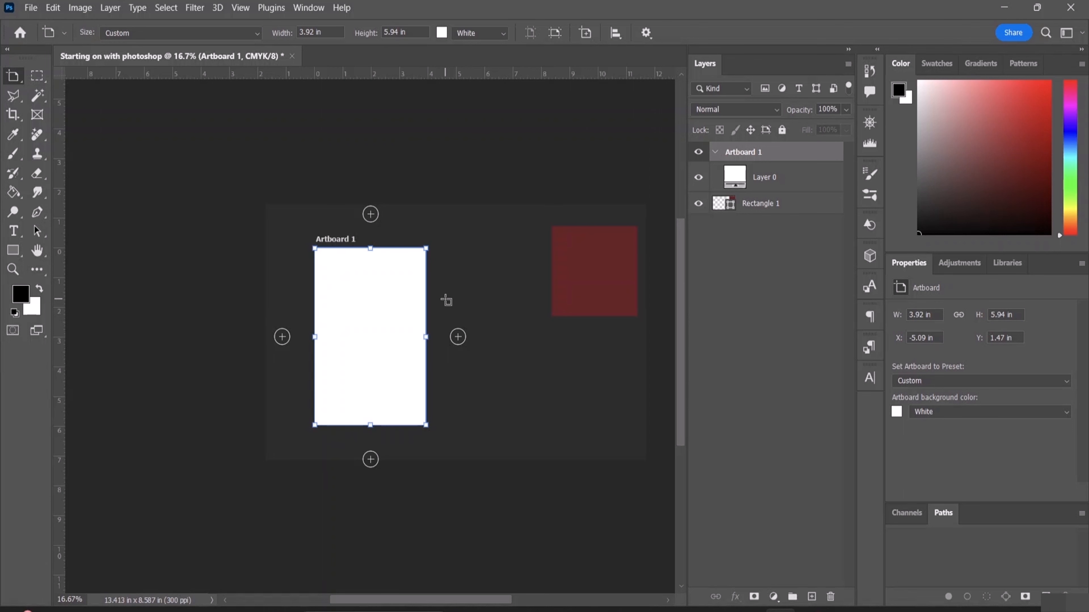
key(ctrl+z)
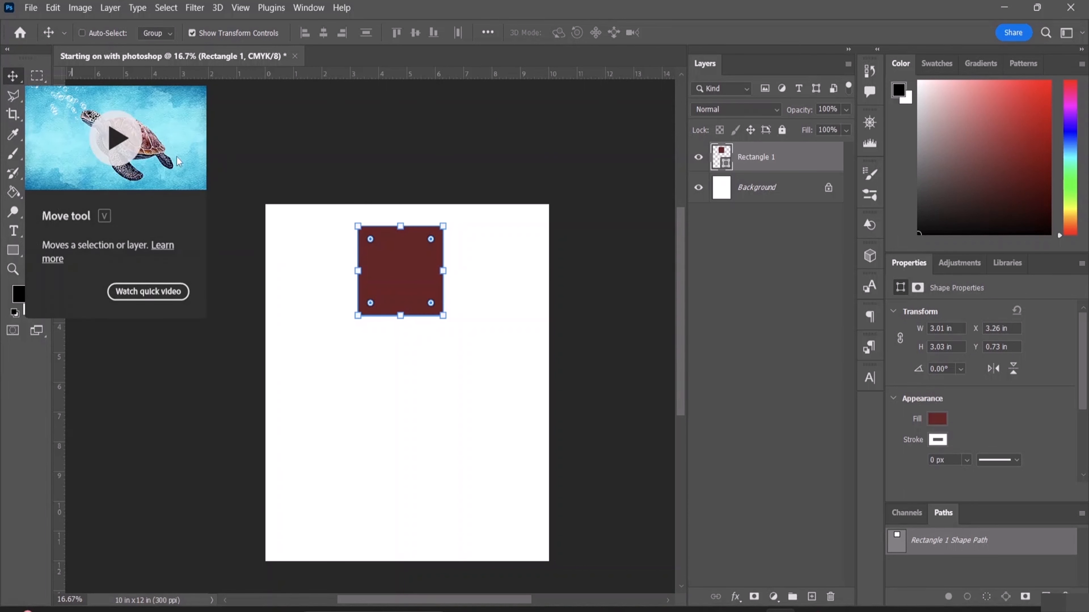
Step: Make a rectangular marquee selection on the empty lower half of the page, below the dark red rectangle
click(45, 78)
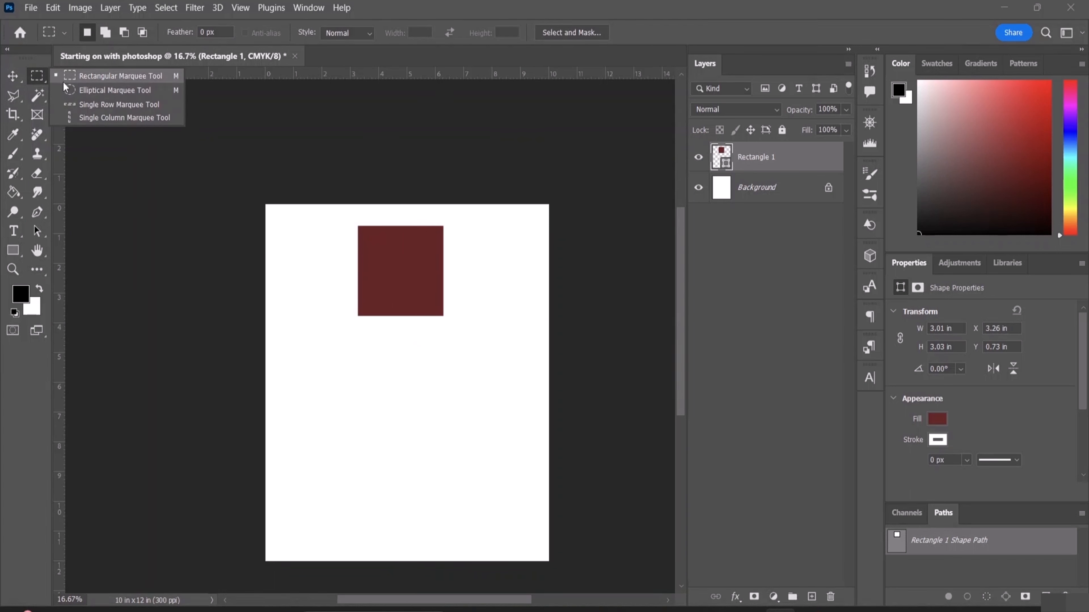
click(76, 75)
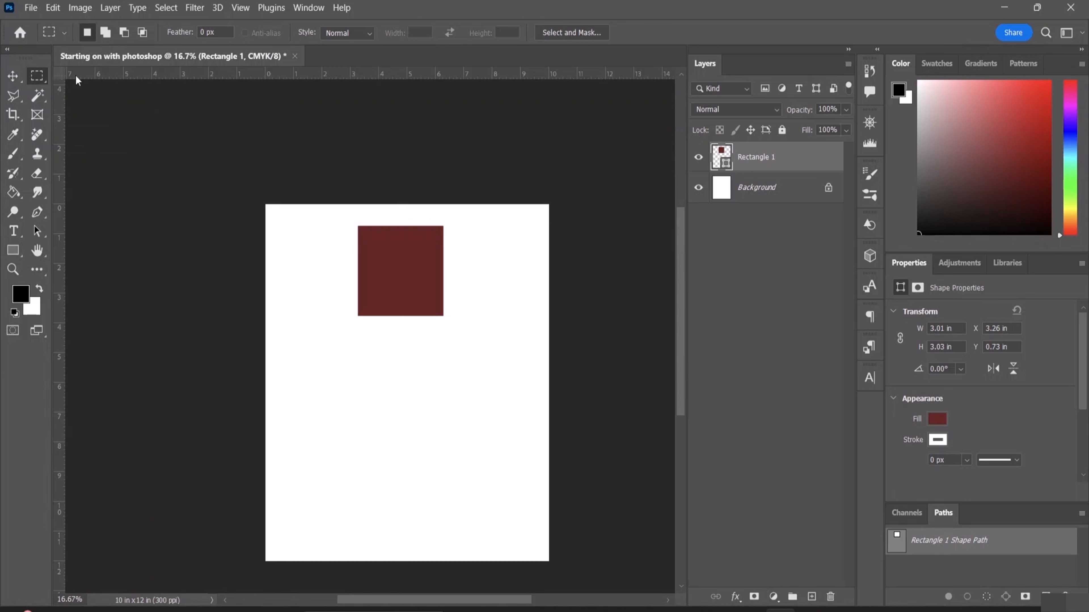
drag(312, 367, 505, 470)
drag(309, 368, 382, 440)
drag(306, 367, 449, 518)
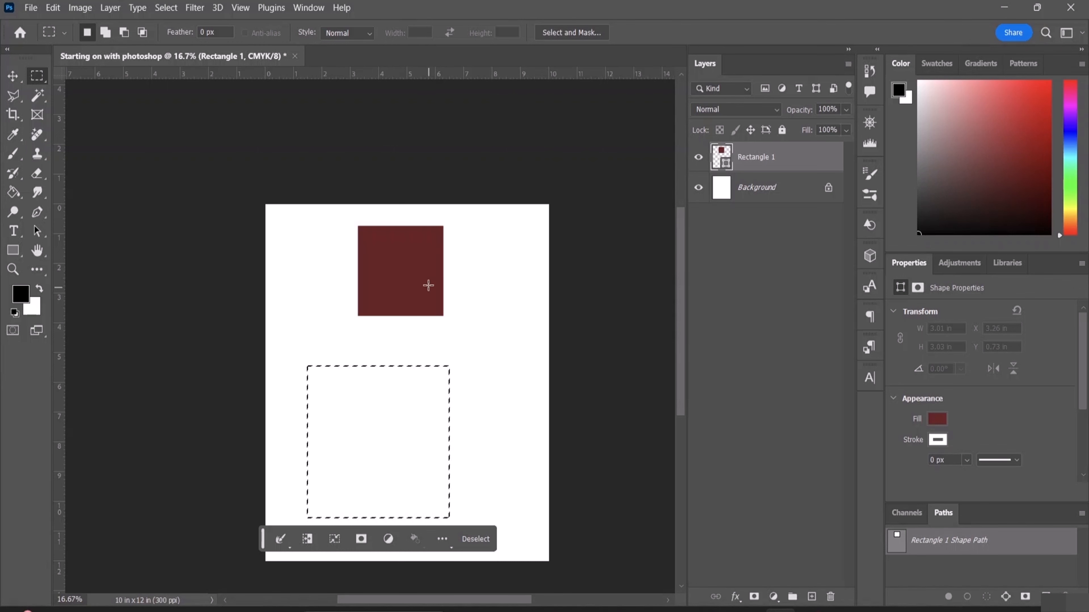
Step: Move the dark red rectangle slightly to about X 3.18 in and Y 0.49 in, and delete it
click(12, 76)
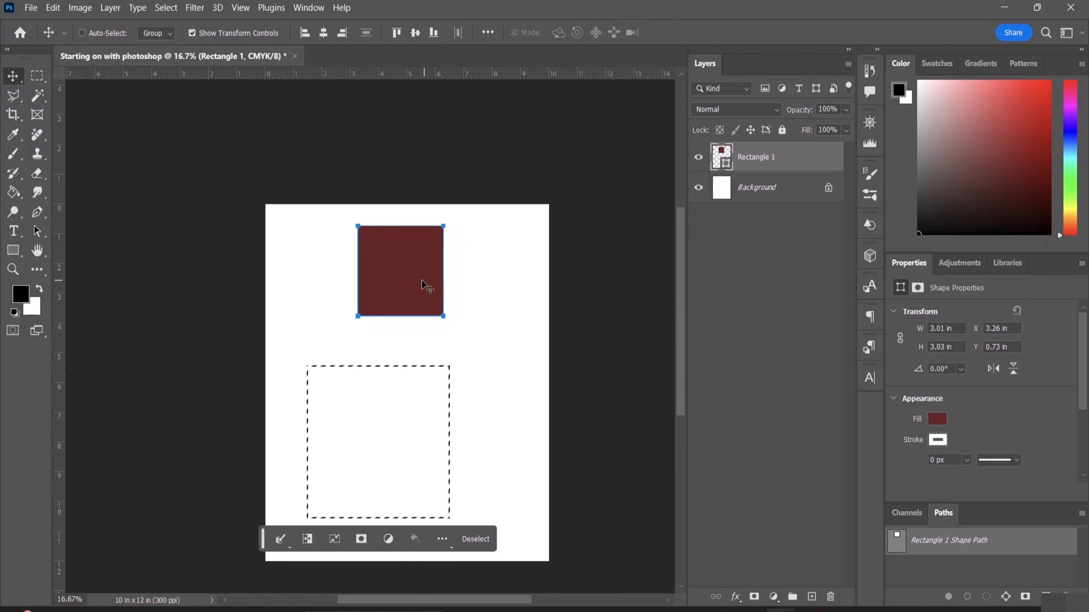
drag(424, 286, 376, 253)
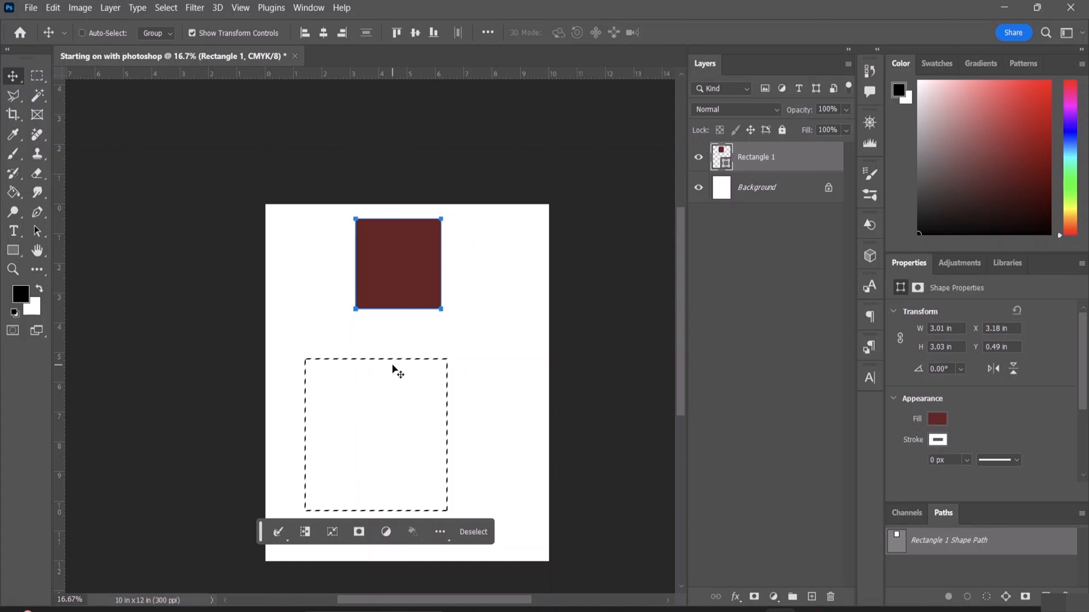
key(Delete)
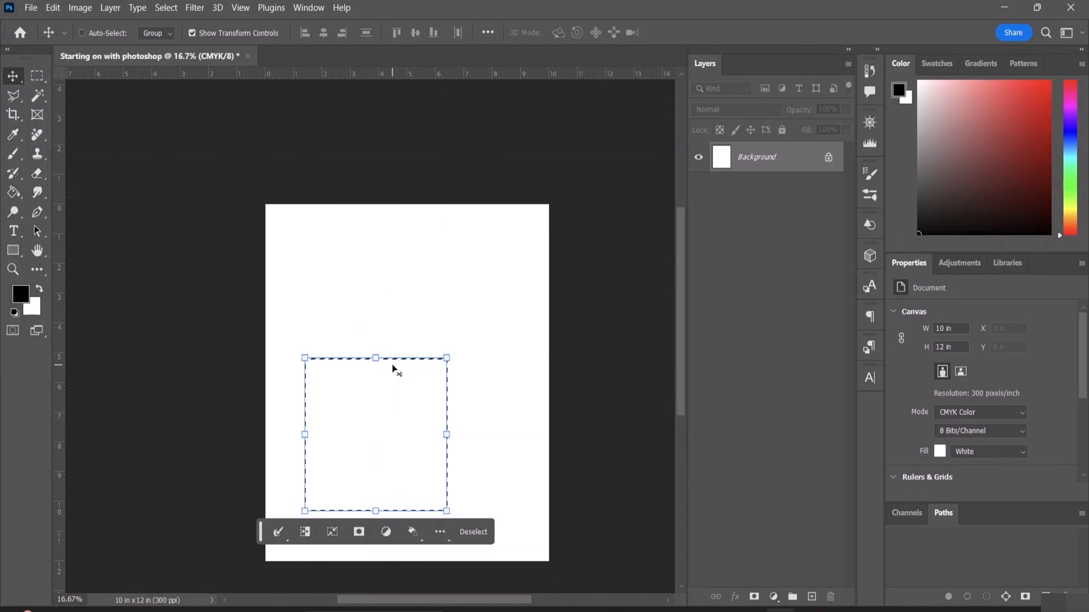
Step: Dismiss the Fill dialog without filling and deselect the rectangular marquee selection
key(Delete)
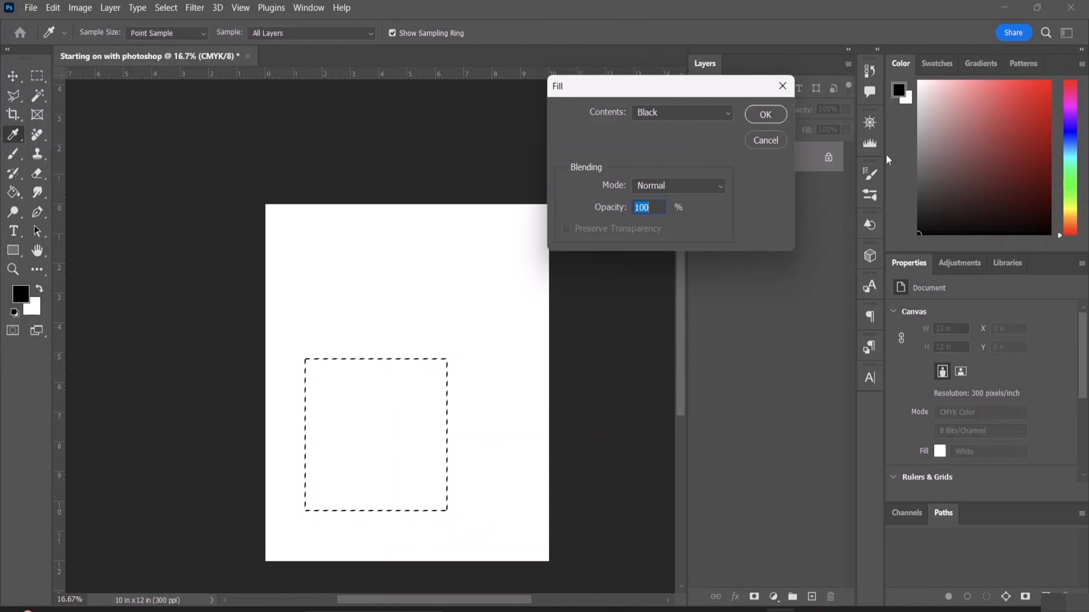
click(766, 140)
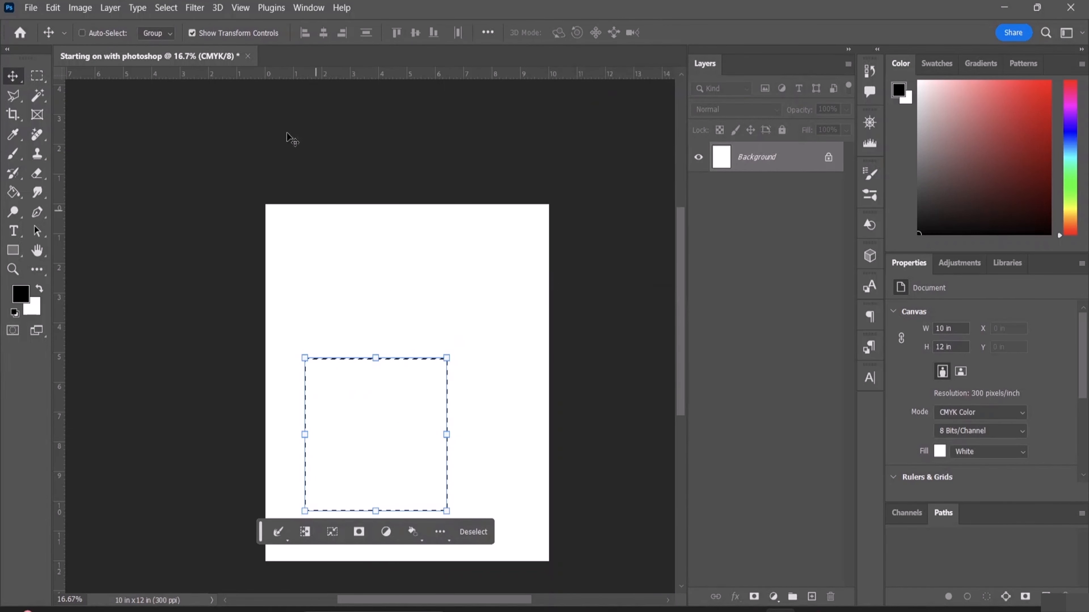
click(164, 8)
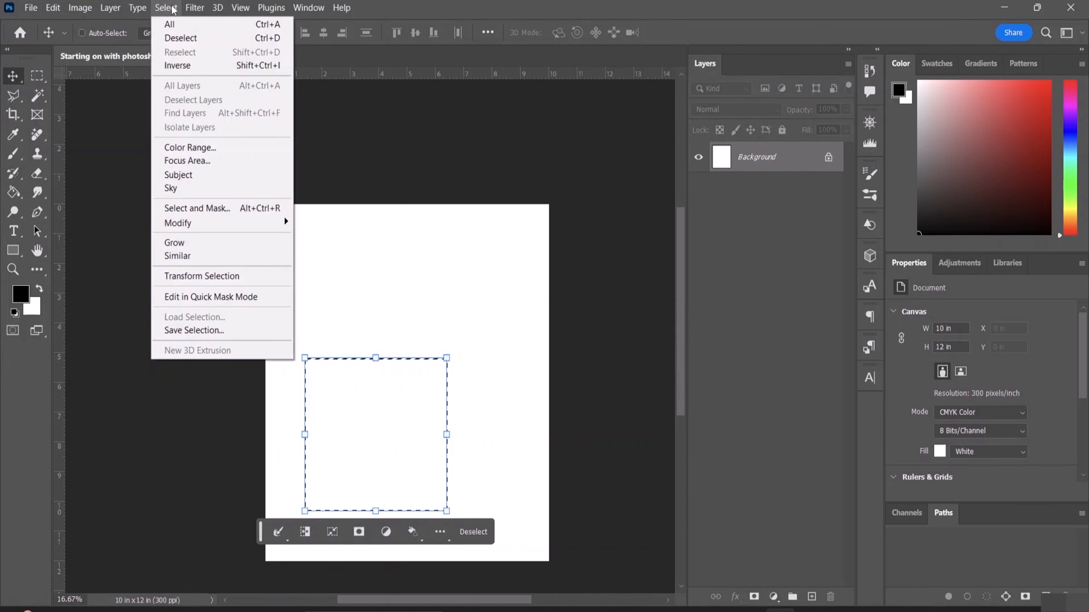
click(181, 39)
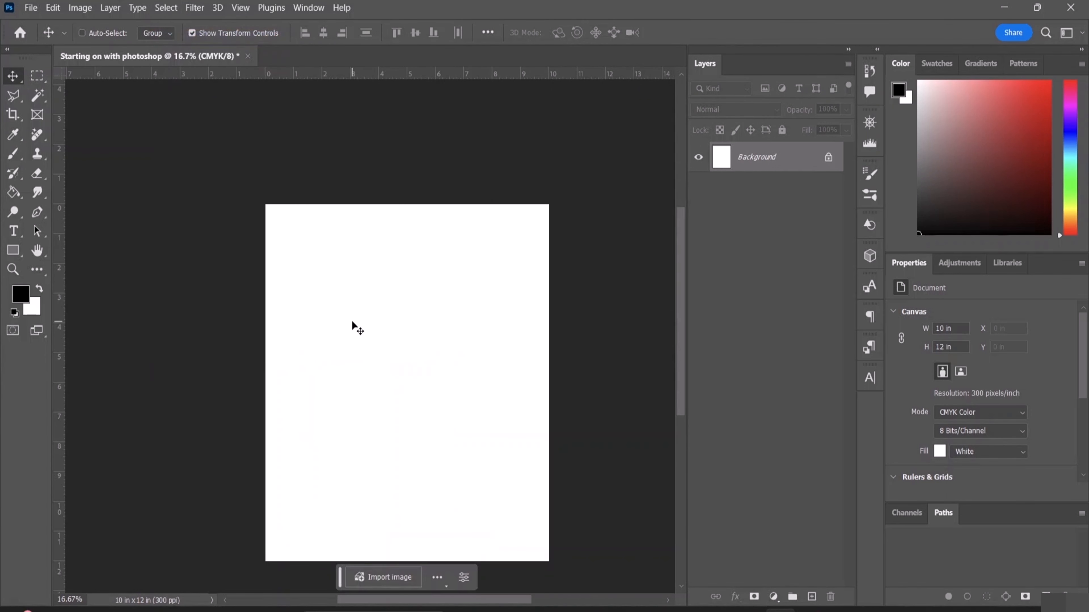
click(36, 78)
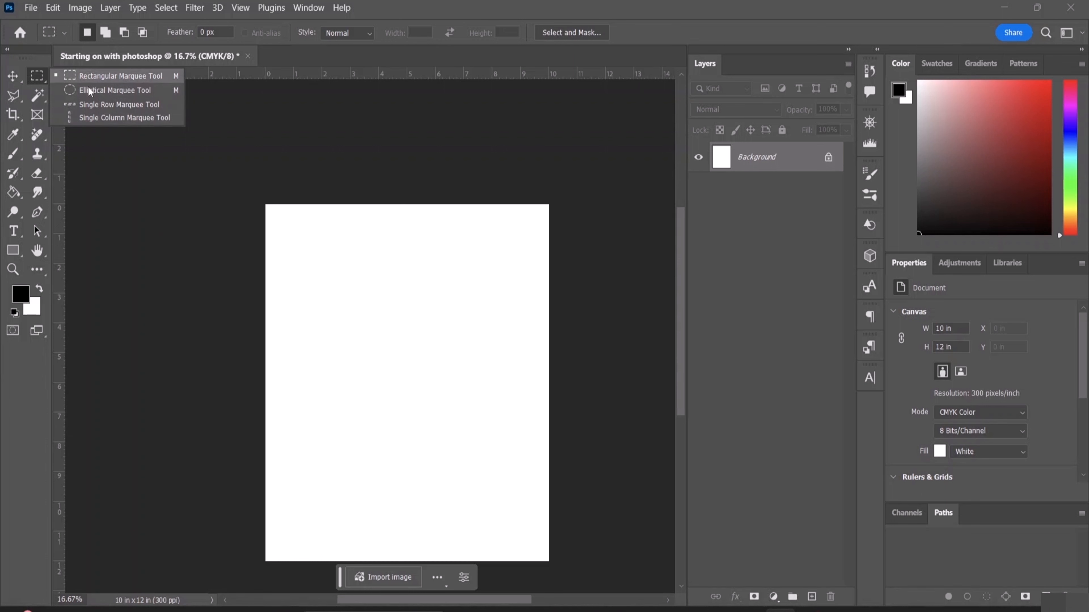
click(16, 97)
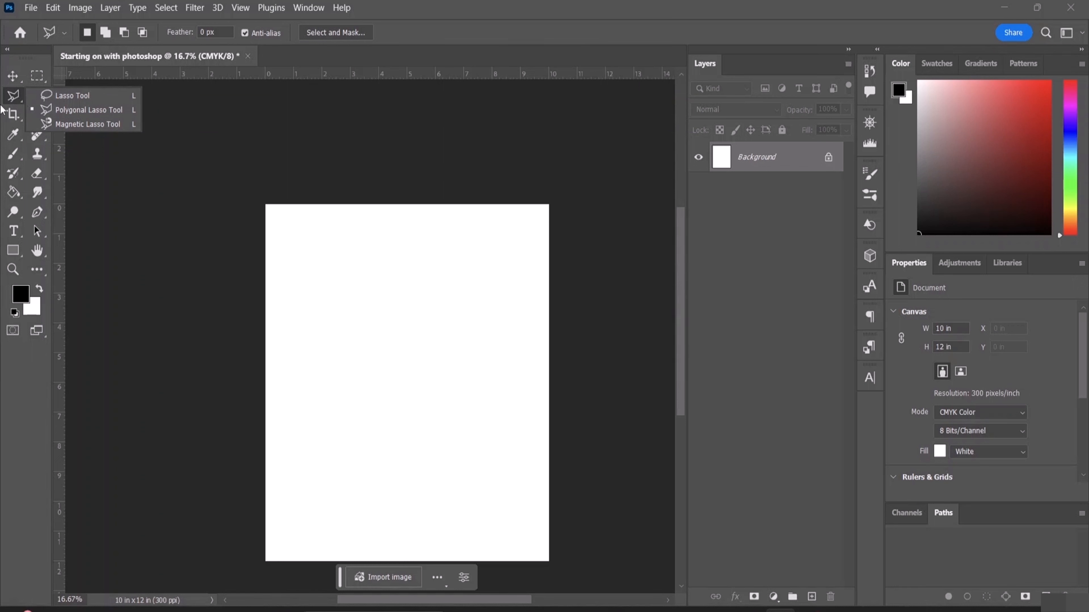
click(19, 97)
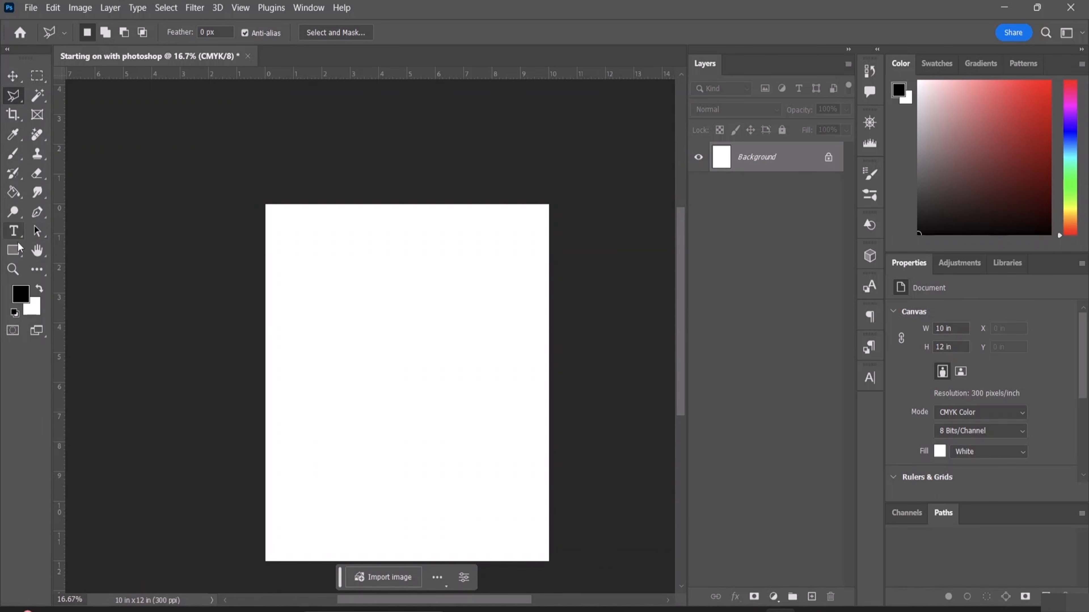
Step: Create a 100 × 100 px black rectangle in the page's upper area and enlarge it to about 5.01 × 5.83 in
click(13, 251)
click(312, 252)
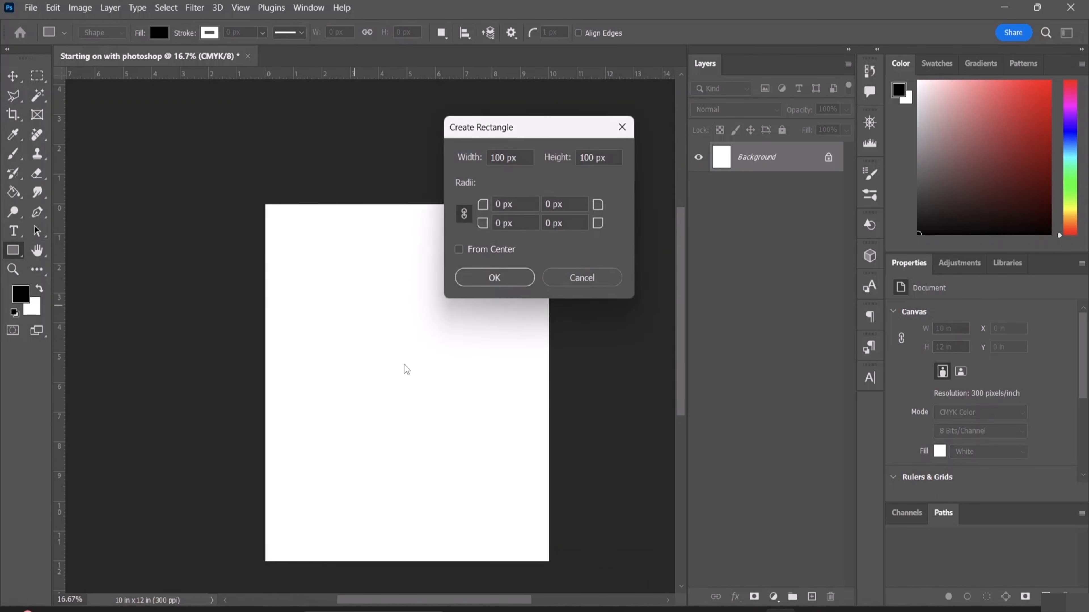
click(494, 278)
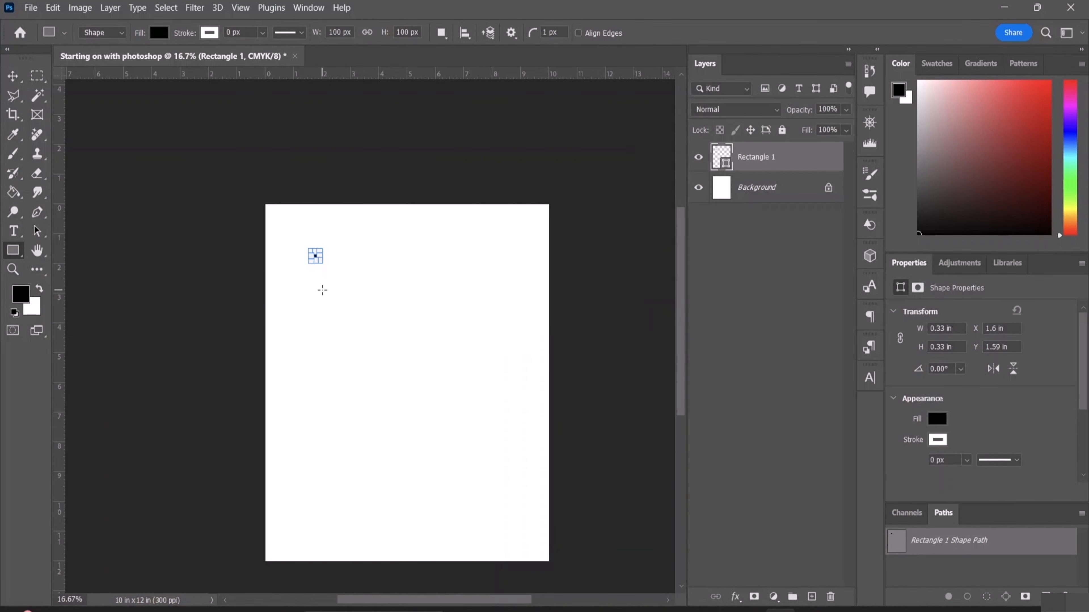
click(13, 76)
drag(318, 259, 452, 424)
Step: Select the upper-right triangular half of the black rectangle with the Polygonal Lasso, following its corners
click(13, 96)
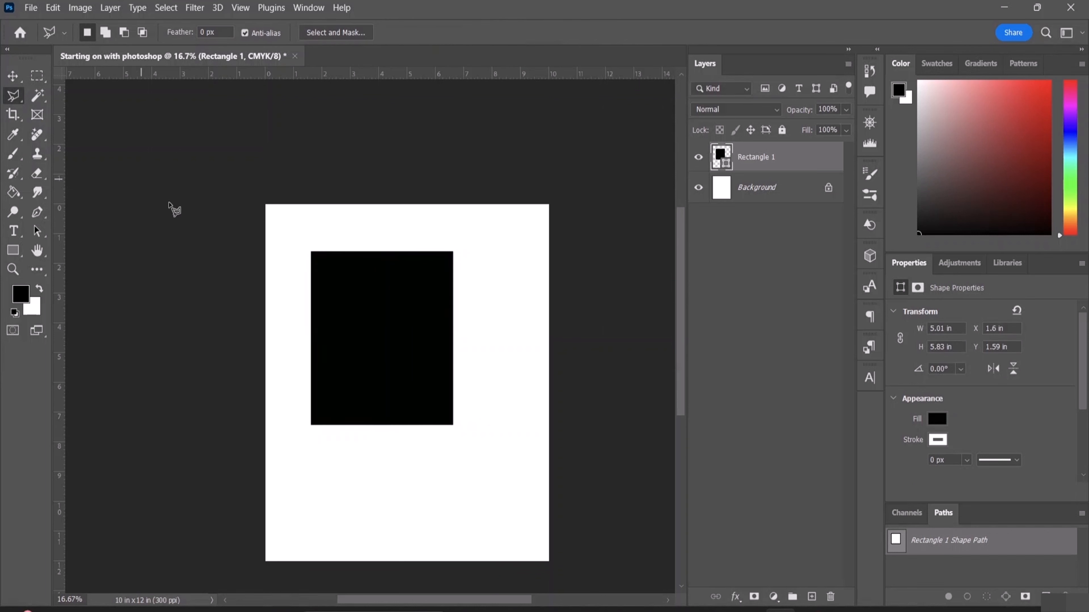
click(311, 253)
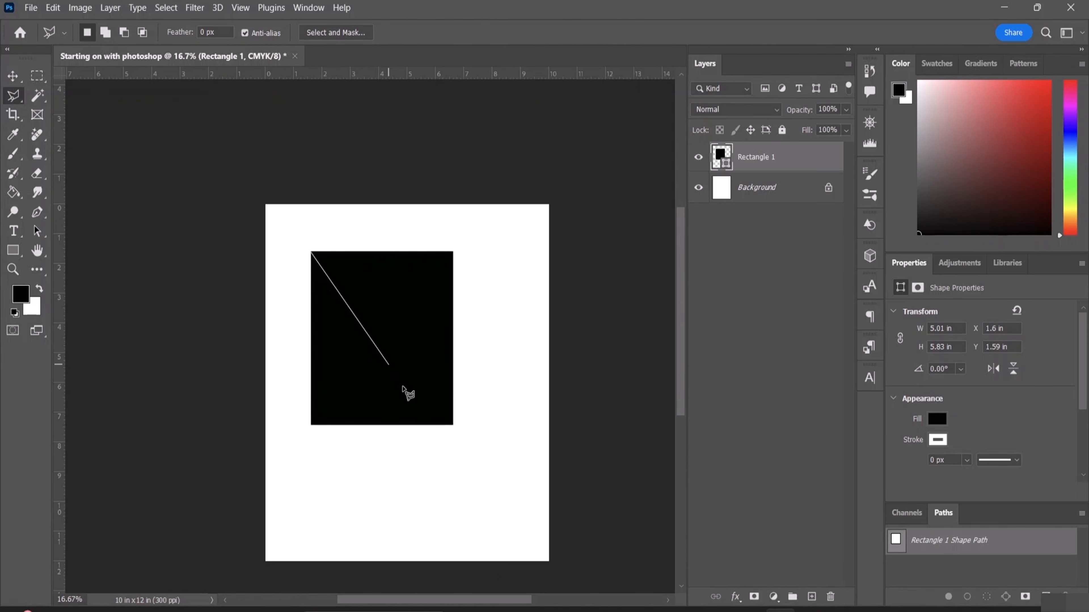
click(452, 423)
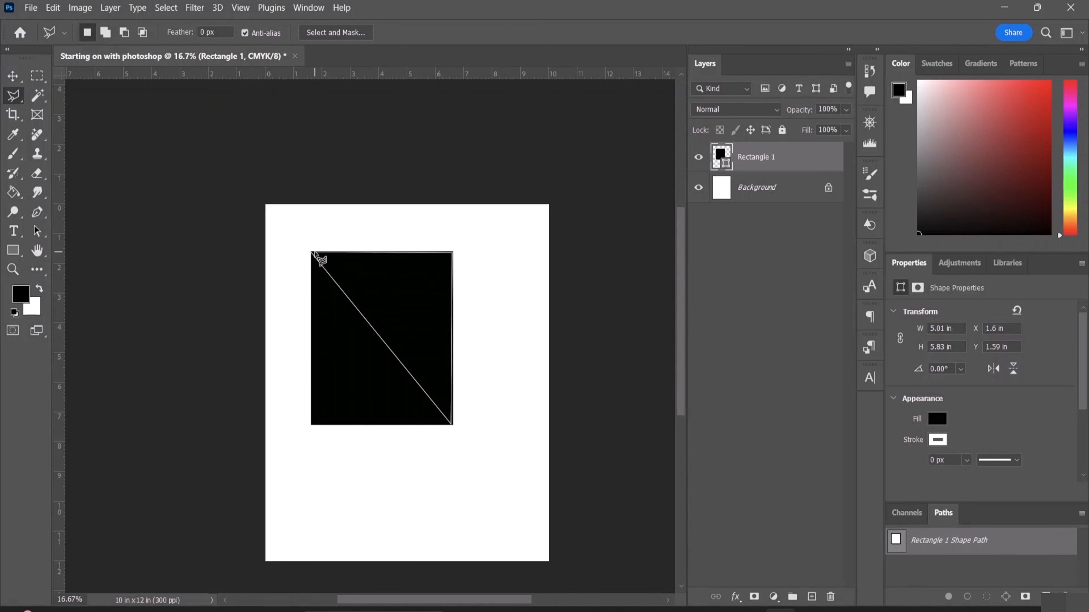
click(313, 253)
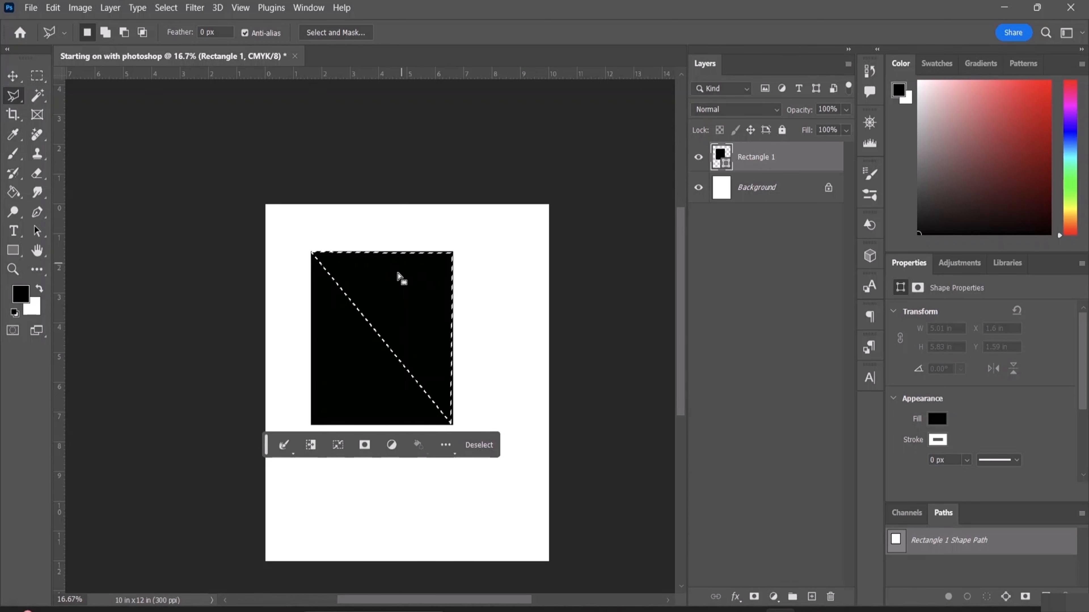
Step: Set the Polygonal Lasso to subtract from the selection and try starting an outline inside the triangular selection
click(125, 33)
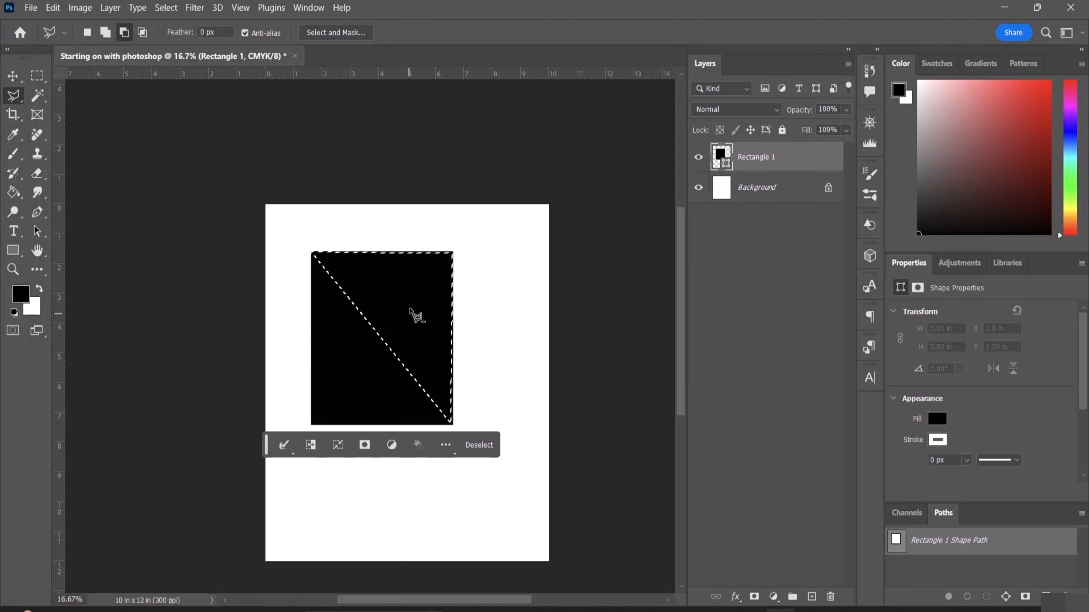
click(410, 296)
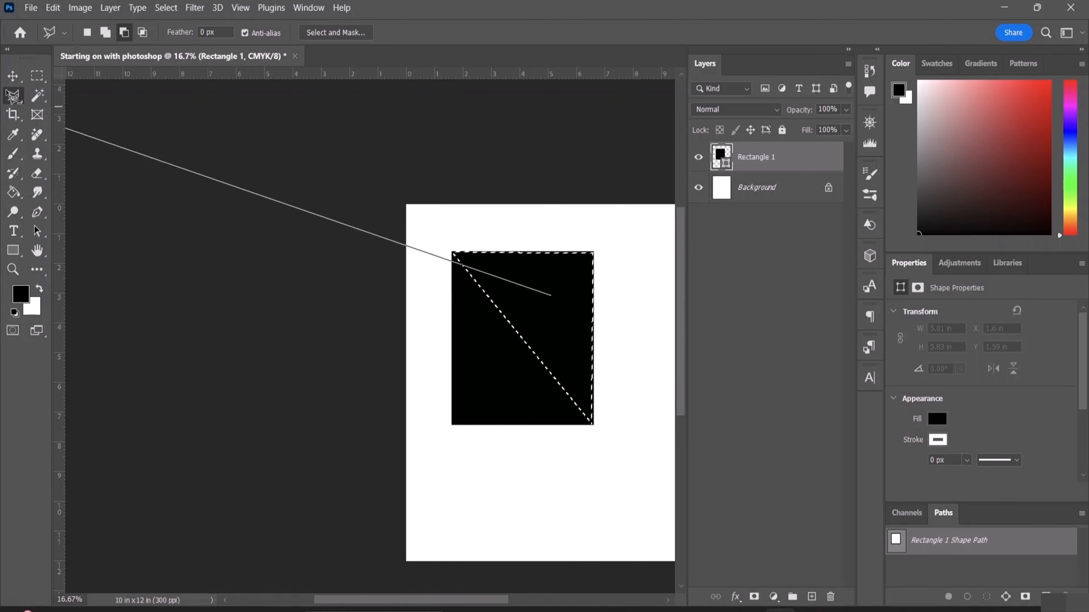
key(Escape)
right_click(21, 111)
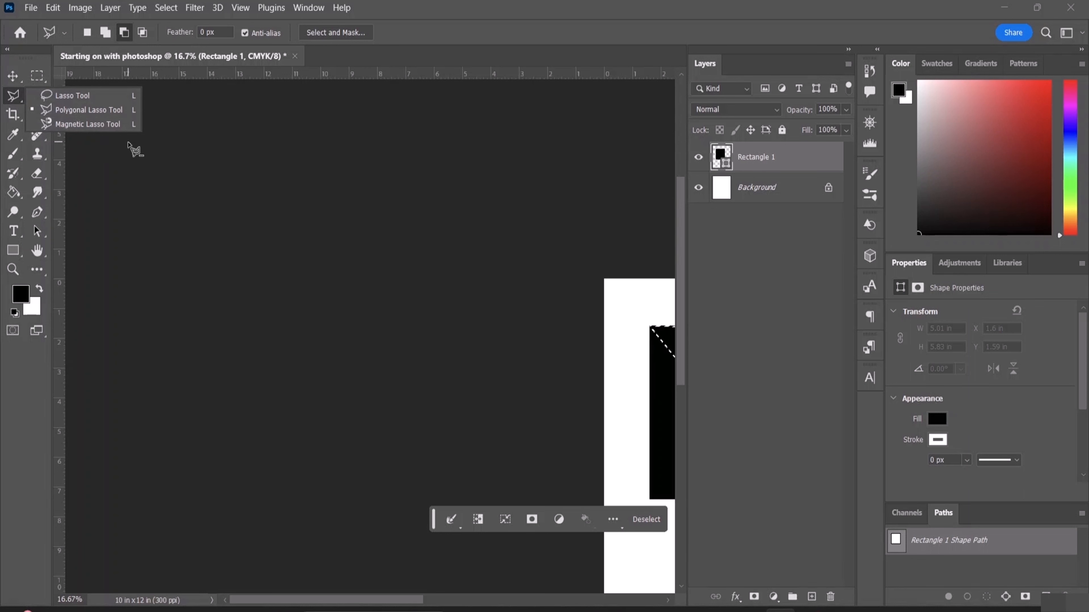
click(55, 170)
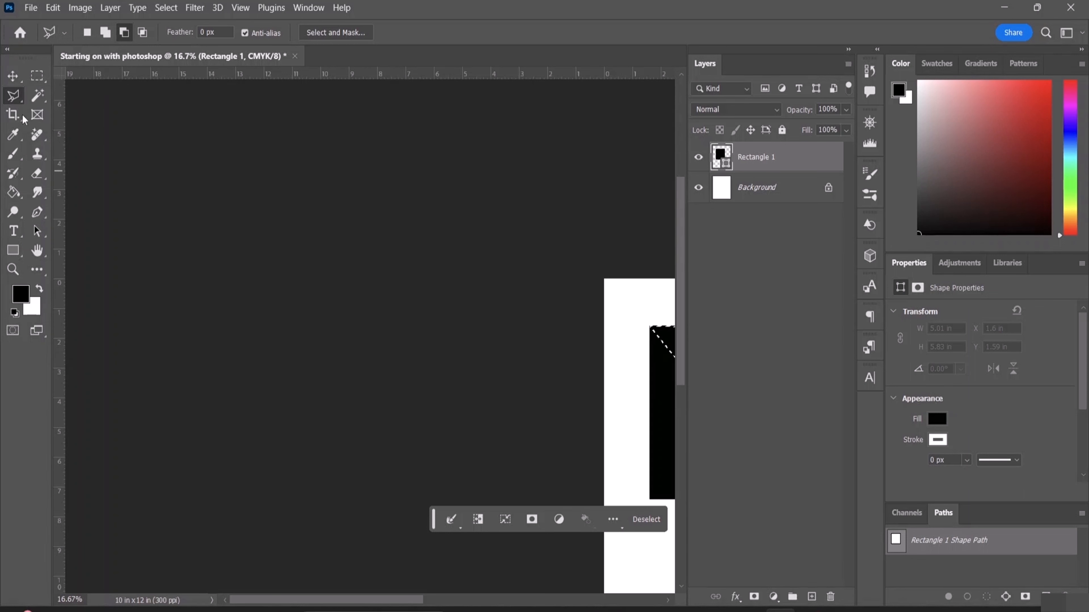
Step: Choose the Magic Wand and examine the Object Selection and Quick Selection tools grouped with it
click(40, 101)
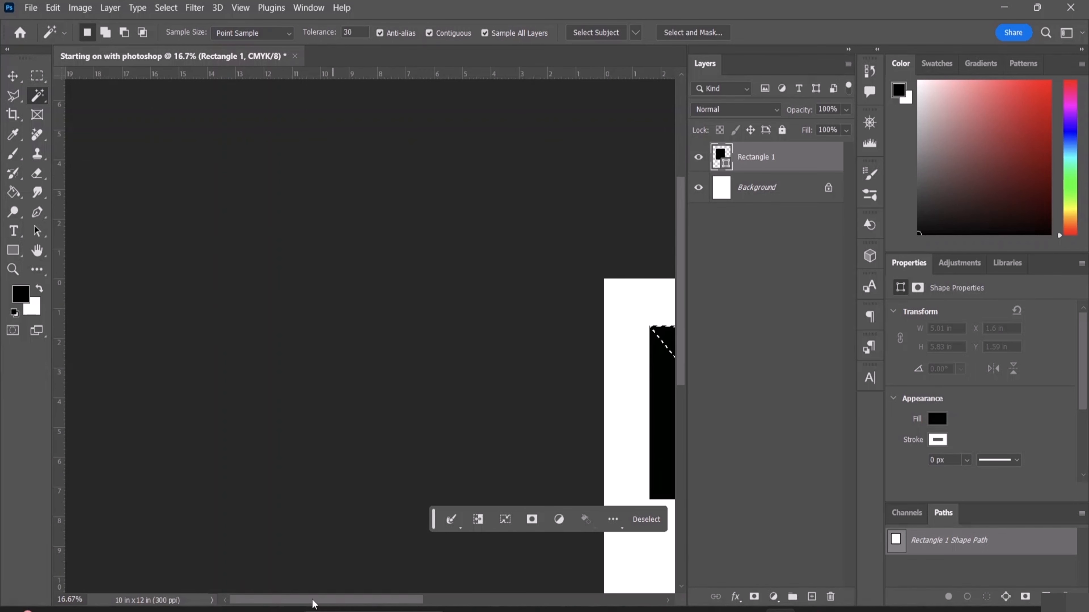
drag(314, 601, 416, 600)
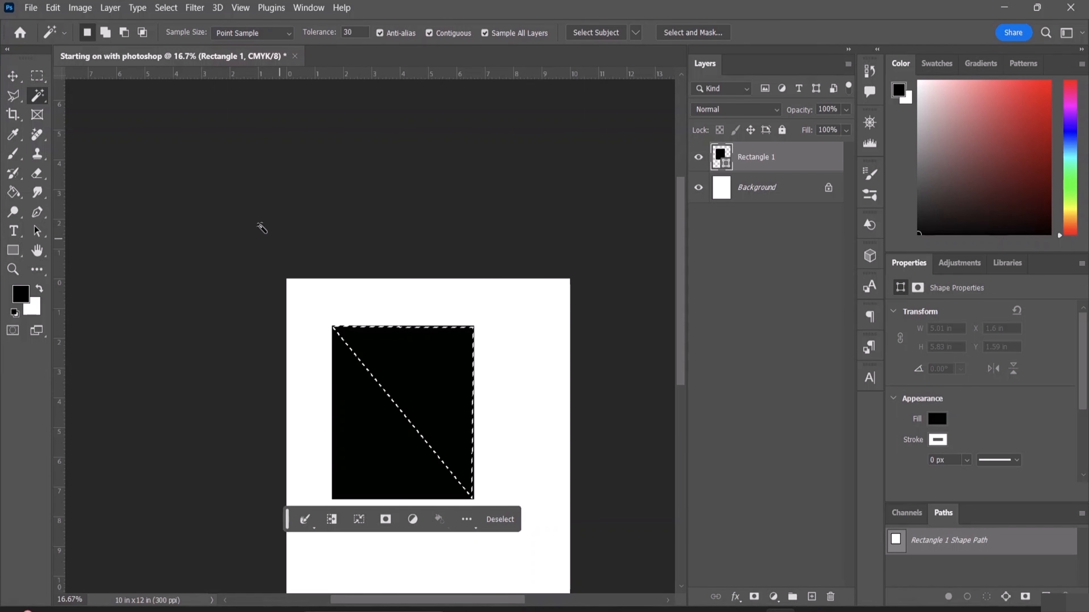
click(37, 96)
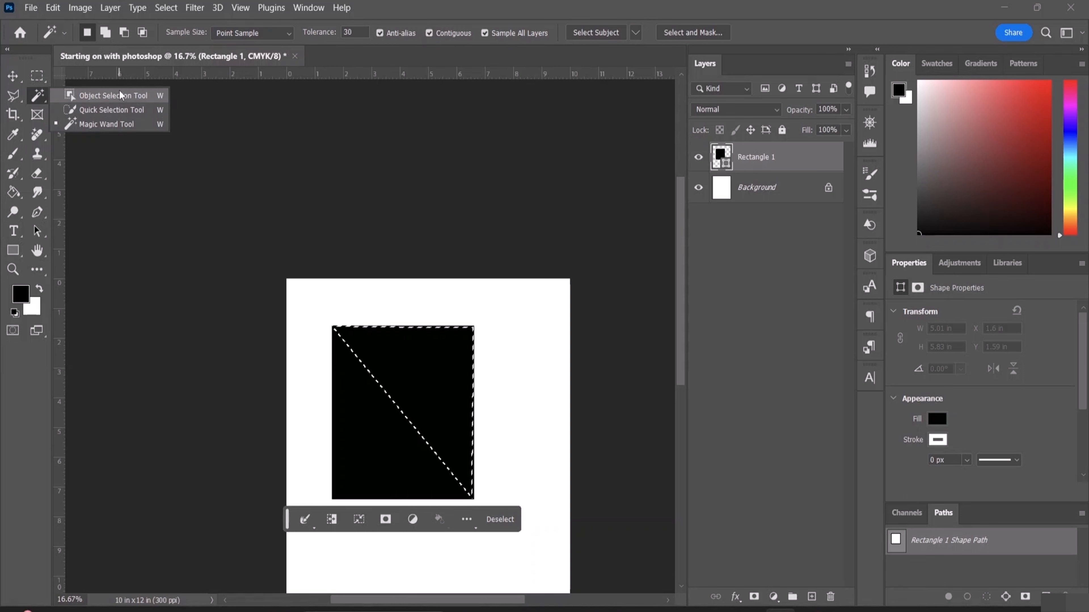
Step: Crop the canvas to the black rectangle with its upper edge brought down, about 4.98 × 4.78 in
click(14, 114)
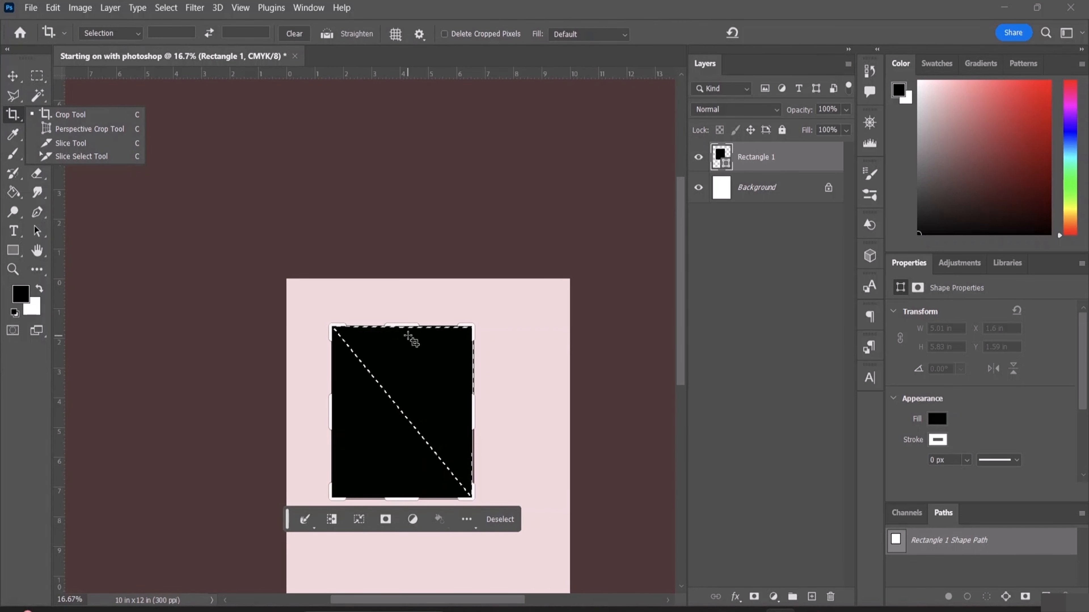
drag(403, 327, 404, 356)
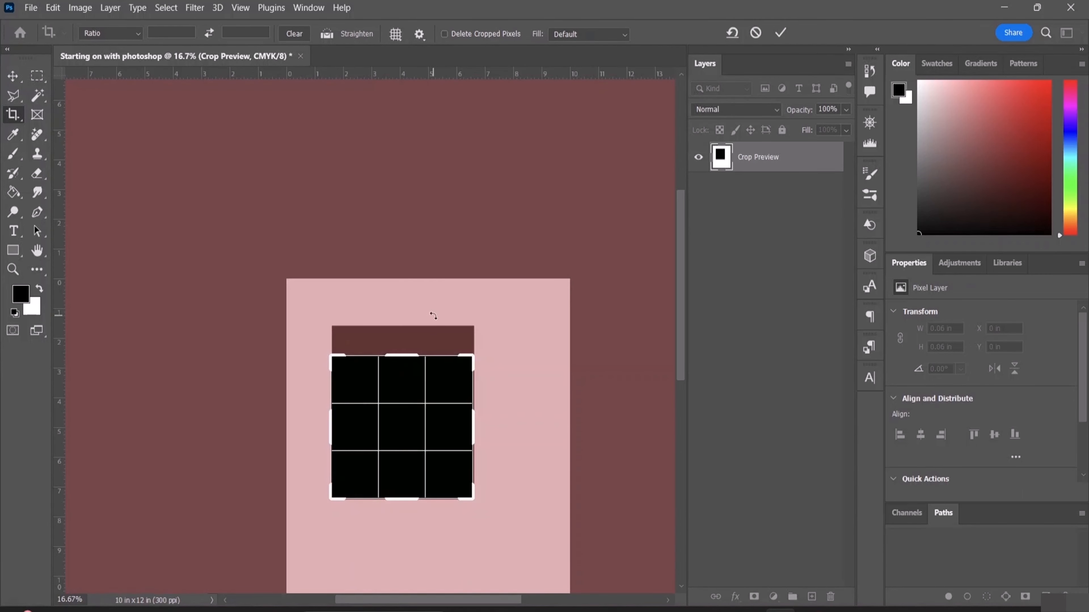
key(Return)
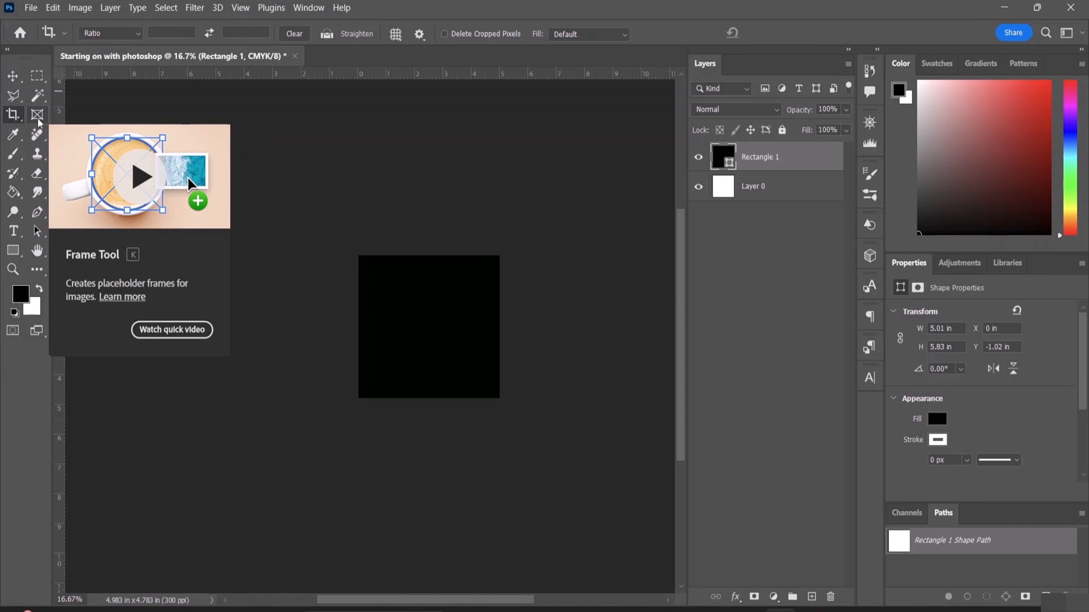
Step: Sample the black rectangle's colour as the foreground colour with the Eyedropper
click(14, 135)
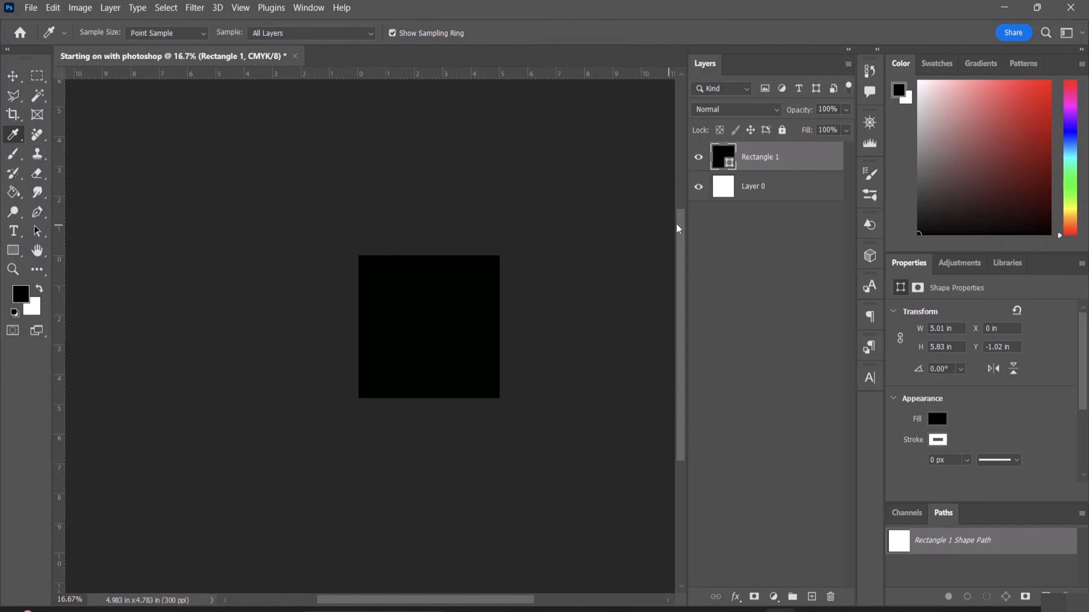
click(427, 278)
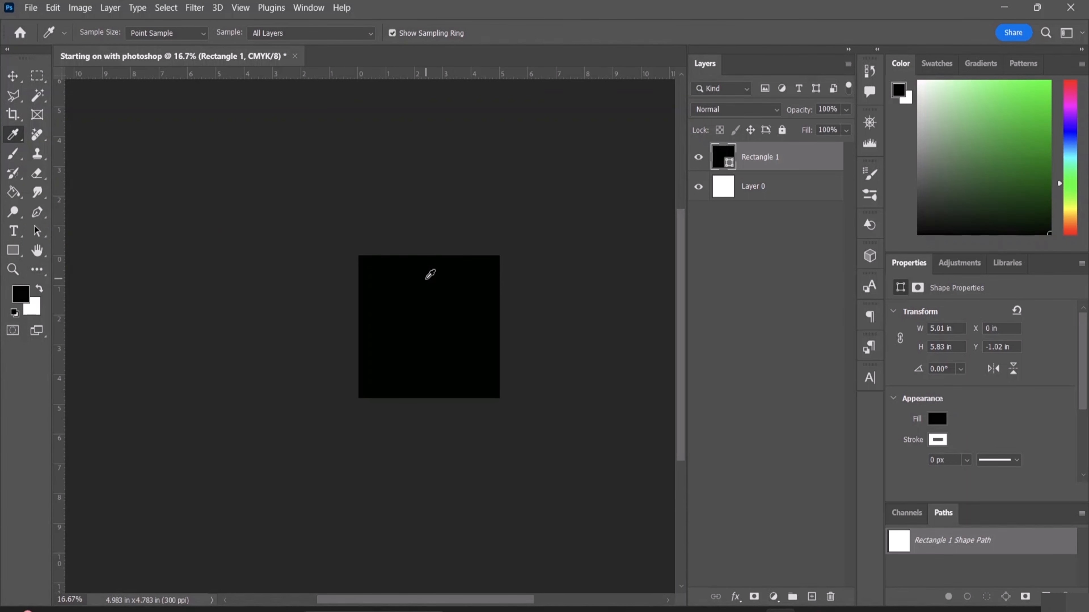
click(427, 278)
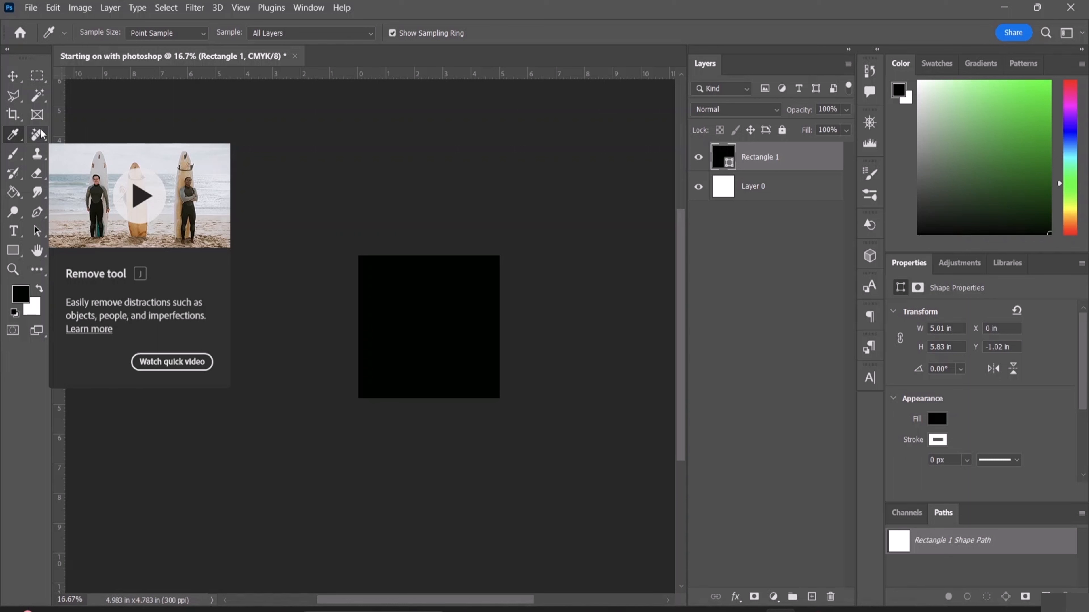
Step: Choose the Brush tool and set the brush size to 50 px
click(12, 153)
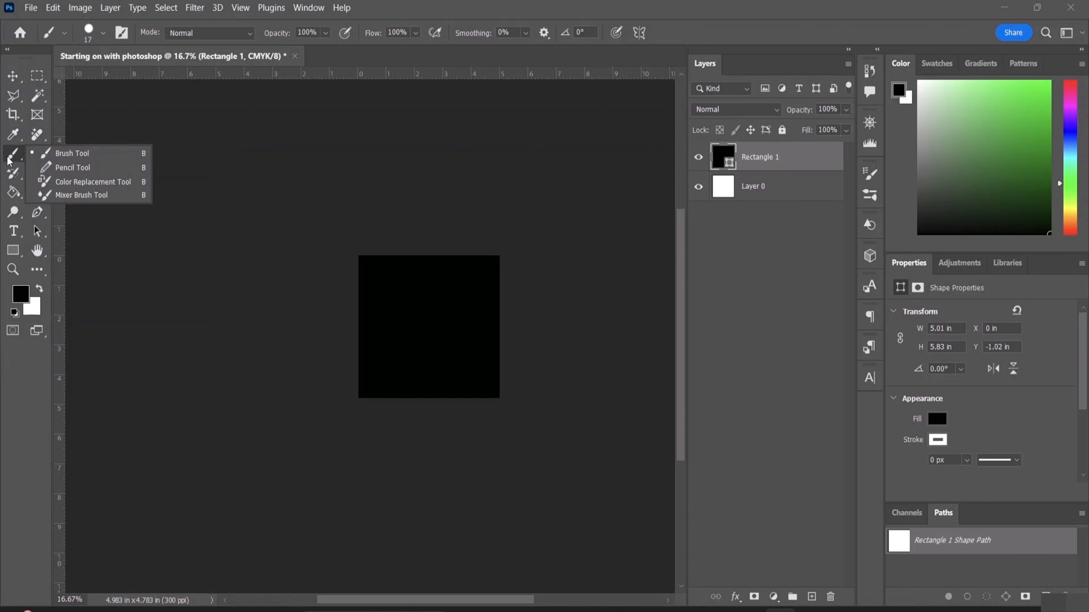
click(58, 160)
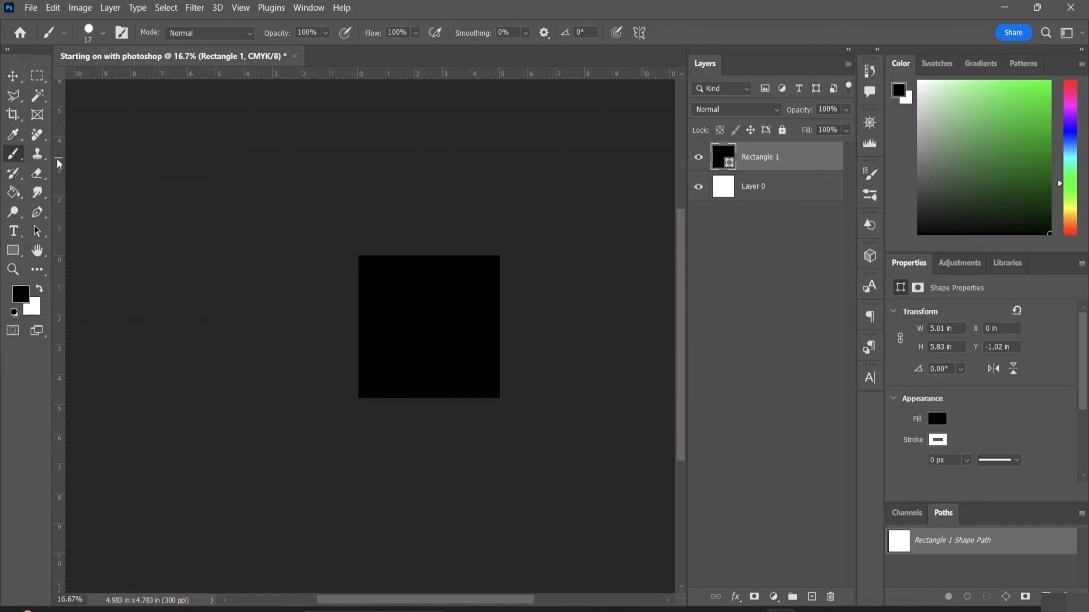
click(89, 30)
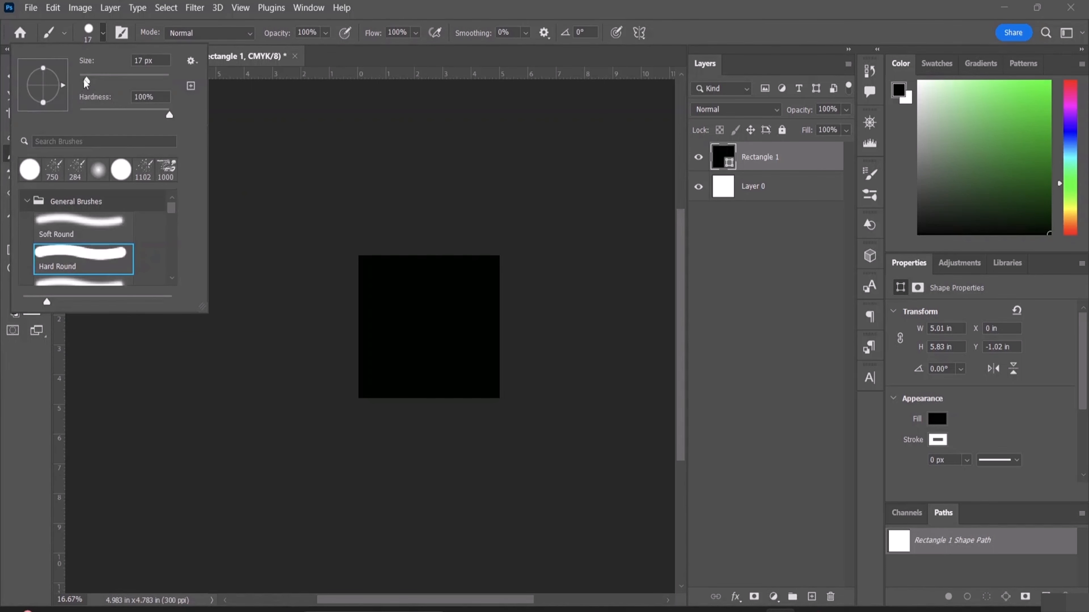
drag(83, 79, 102, 80)
click(324, 53)
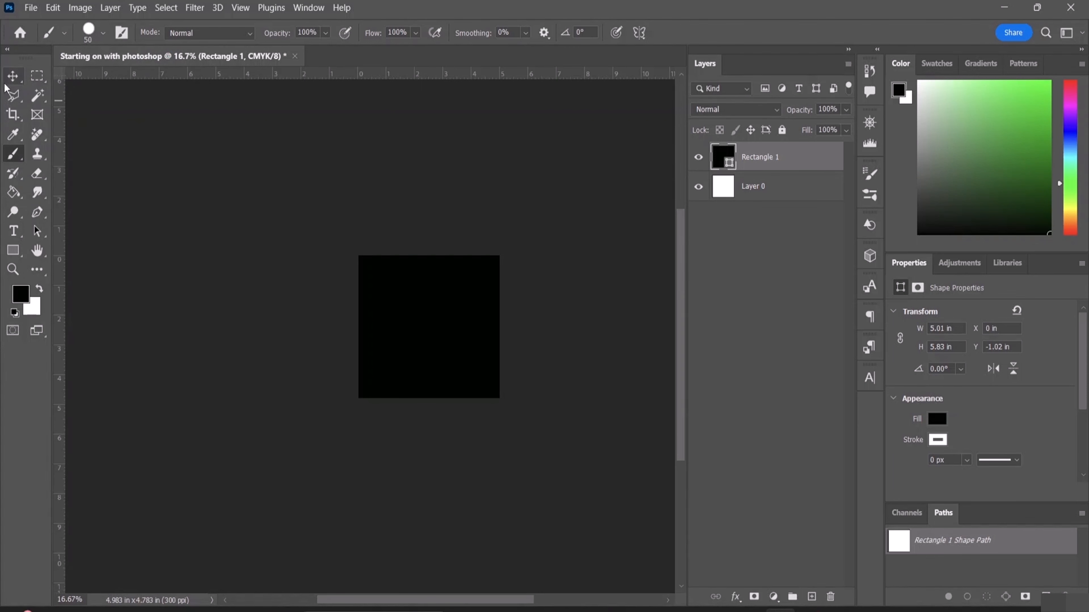
Step: Add three small artboards beside the page with the Artboard tool, the last about 0.18 × 0.36 in
drag(13, 82, 67, 95)
drag(129, 156, 175, 230)
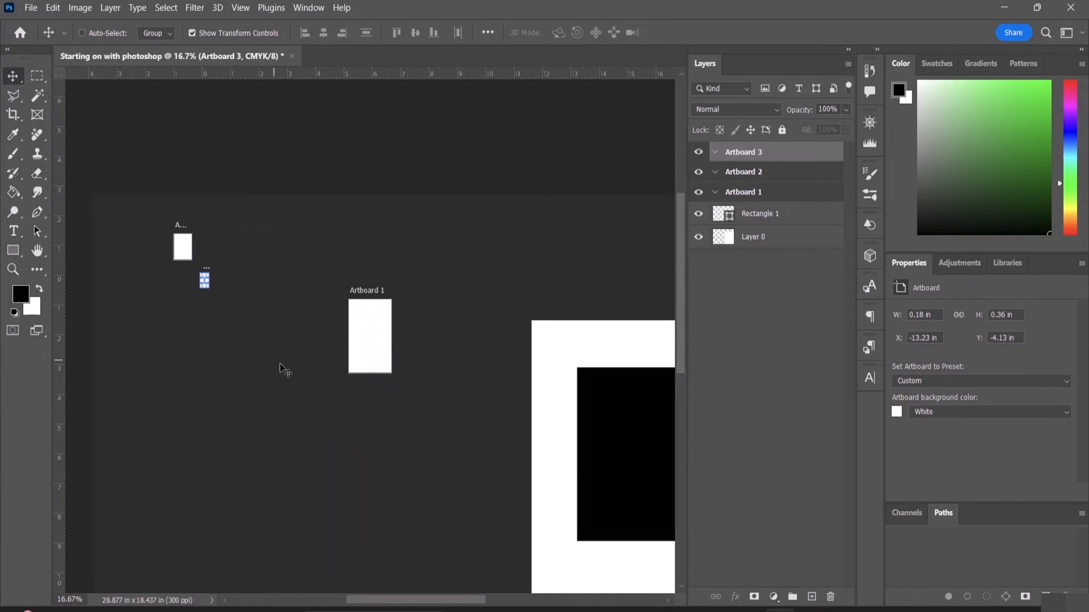
Step: Delete Artboard 2 and Artboard 1
scroll(510, 373, down, 3)
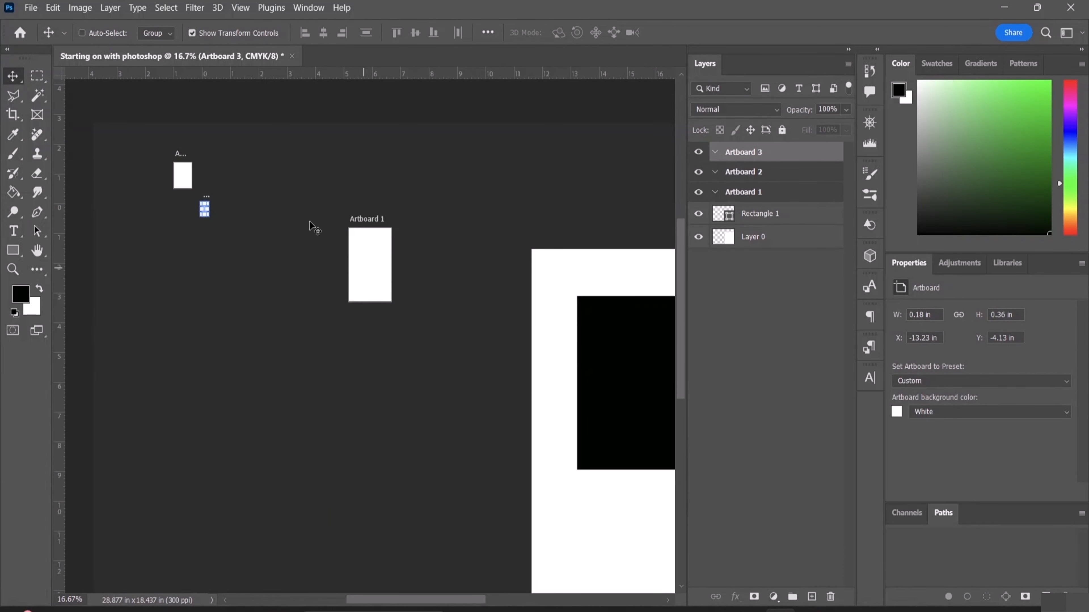
click(178, 187)
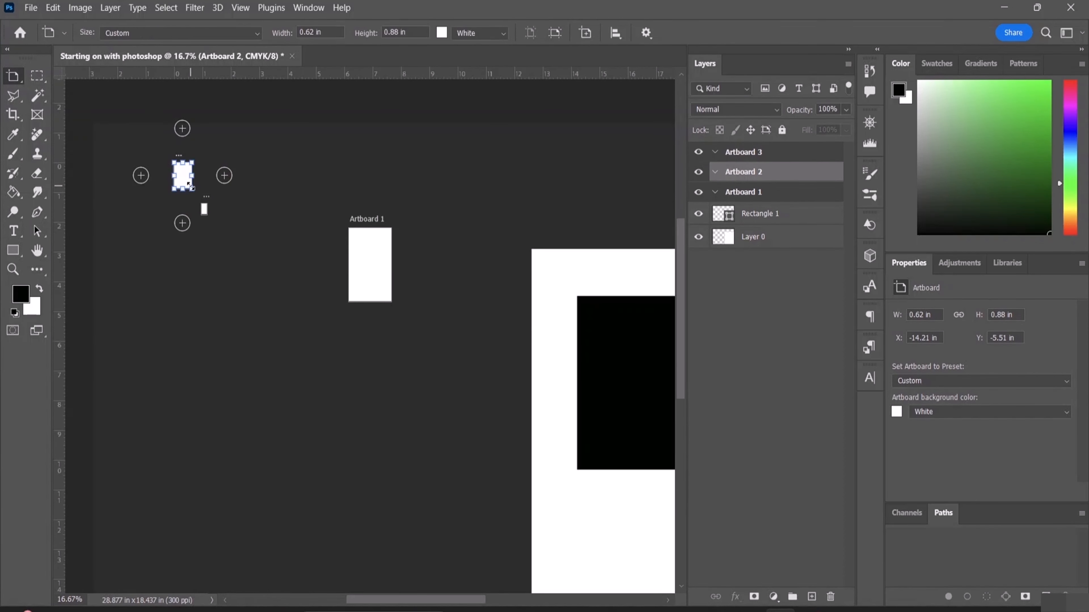
key(Delete)
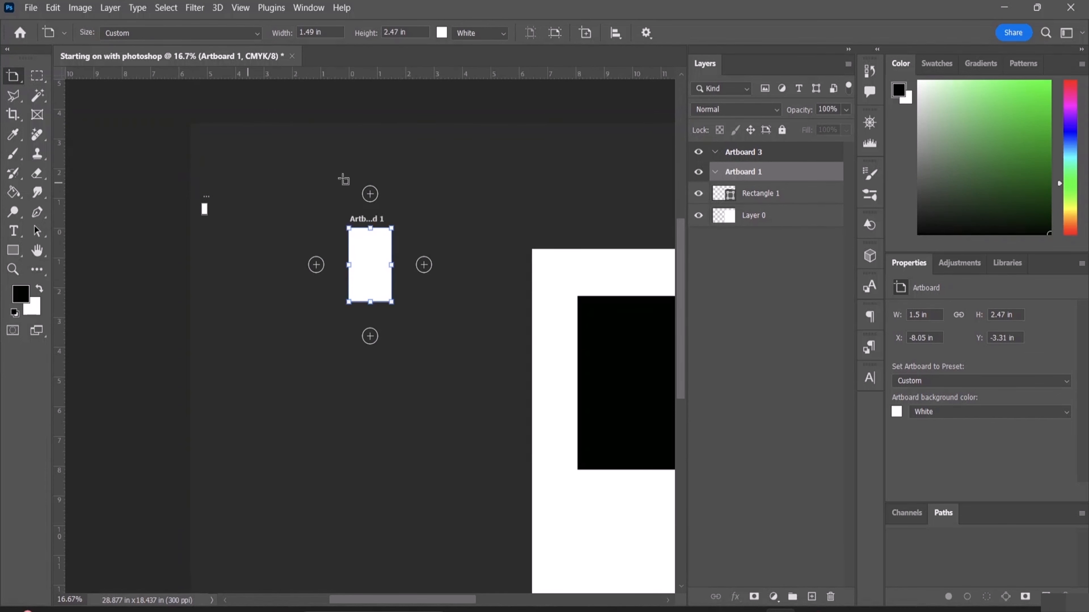
key(Delete)
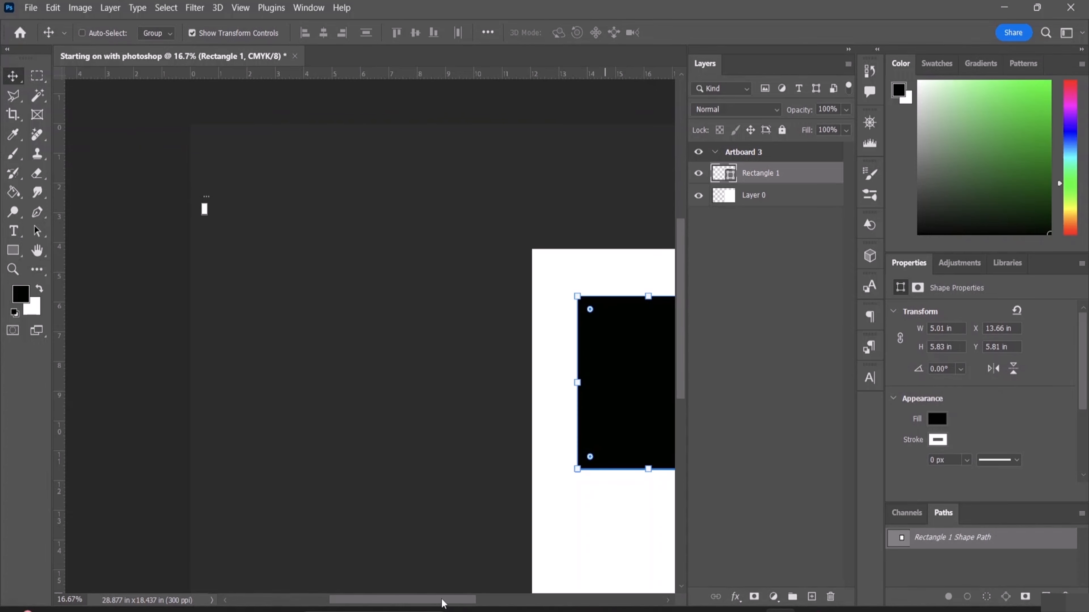
Step: Return to the page with the black rectangle and choose the Brush tool
drag(443, 600, 499, 608)
scroll(518, 430, down, 3)
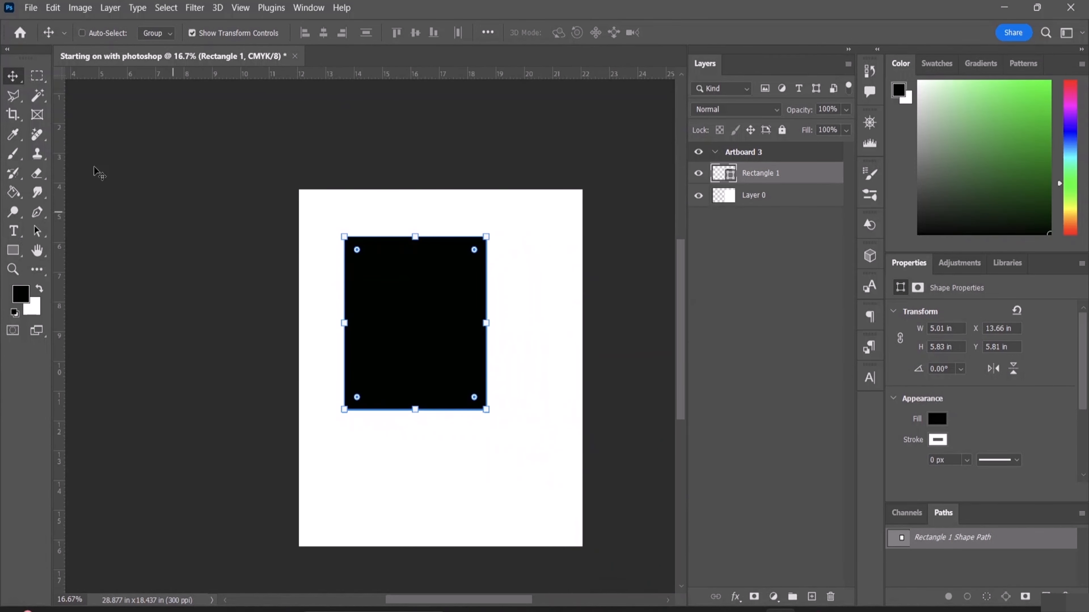
click(14, 153)
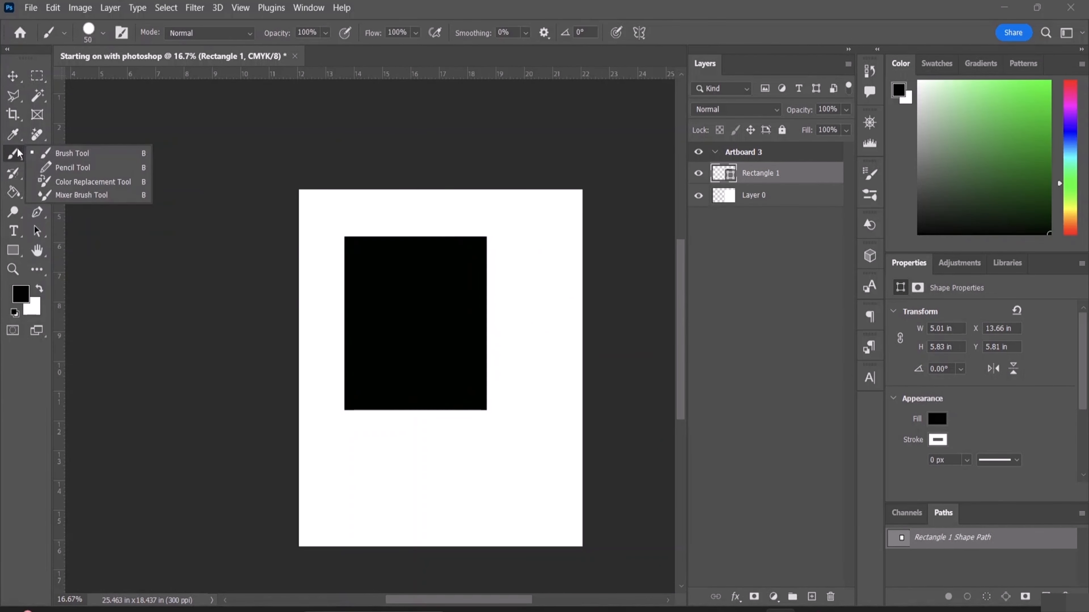
click(58, 150)
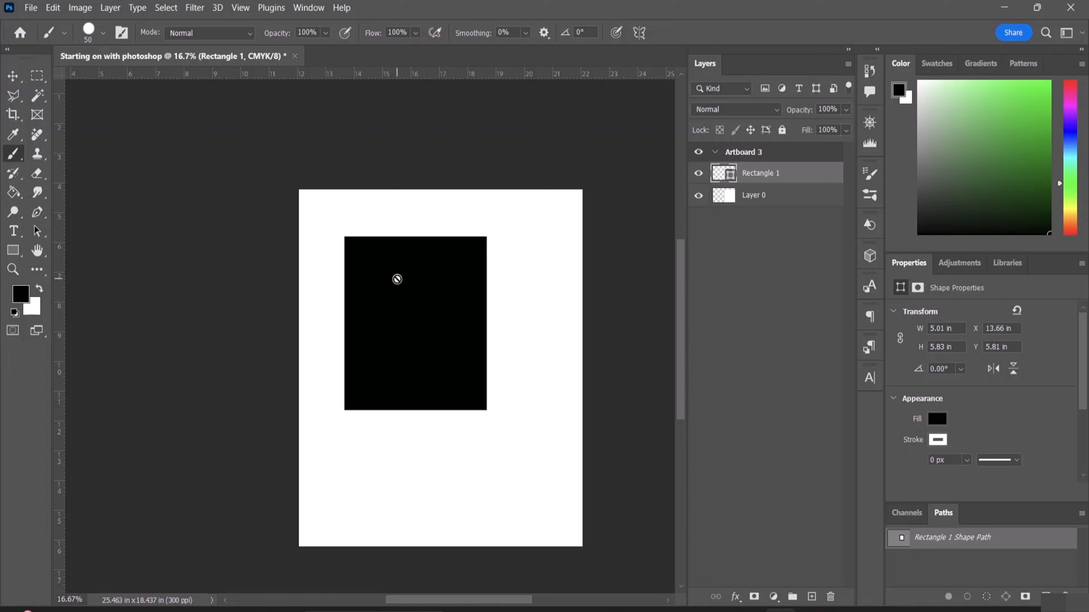
Step: Go through the Clone Stamp and Eraser tools, ending with the black rectangle selected by the Move tool
click(37, 155)
click(36, 153)
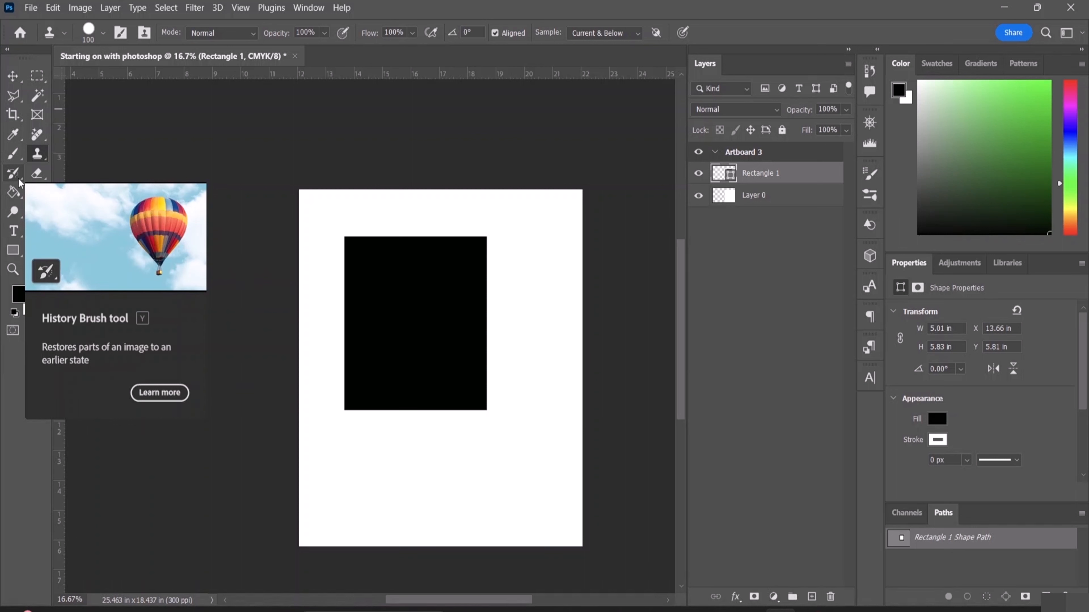
click(45, 172)
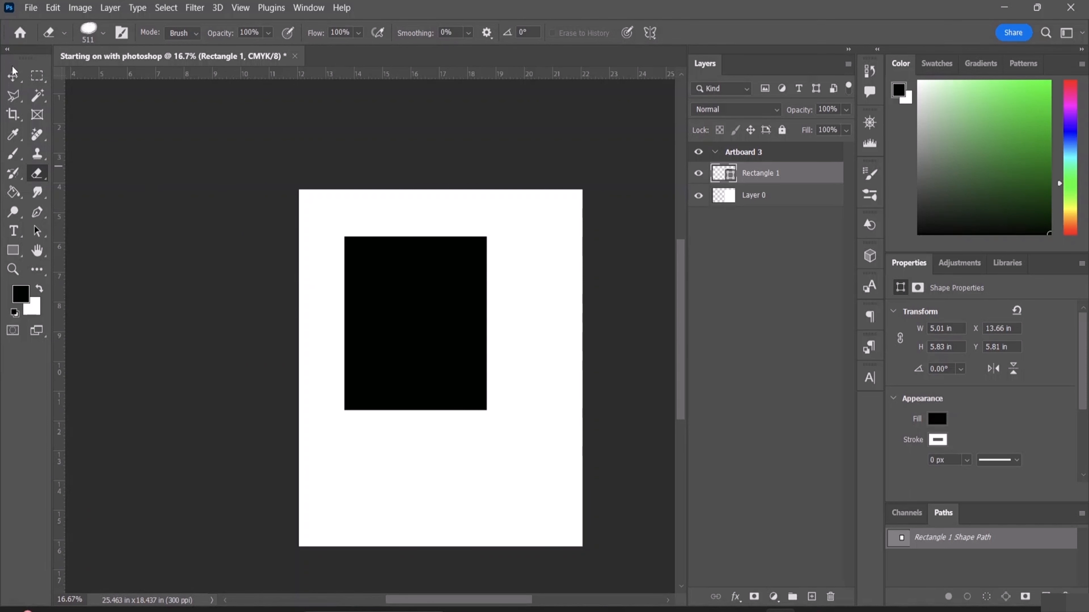
click(13, 76)
click(385, 333)
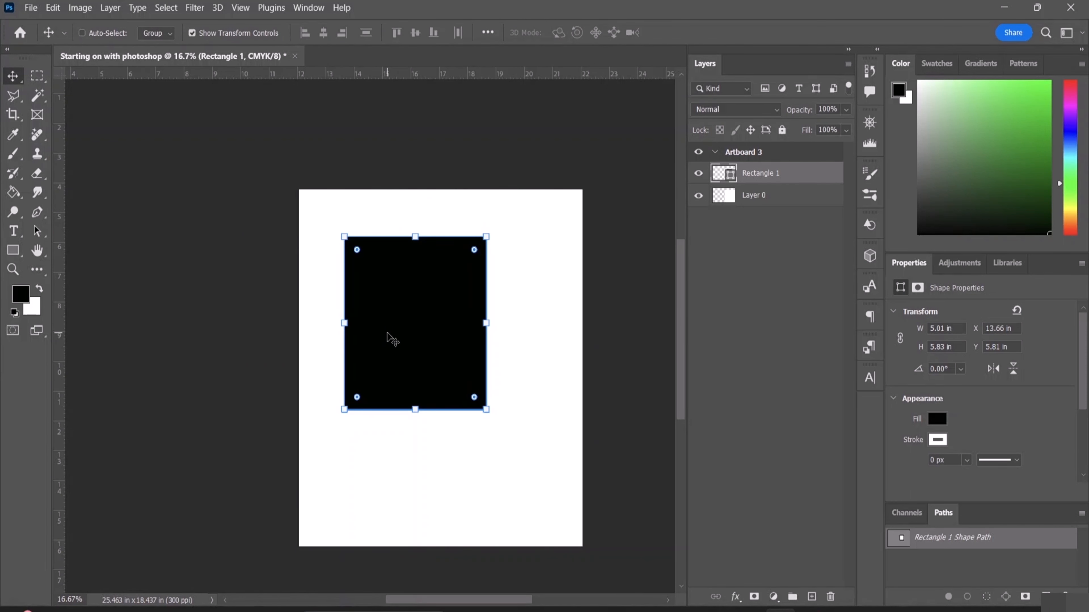
Step: Fill the canvas with a black-to-white linear gradient running upward from the rectangle's lower-left area, at about 73° and 9% scale
click(13, 193)
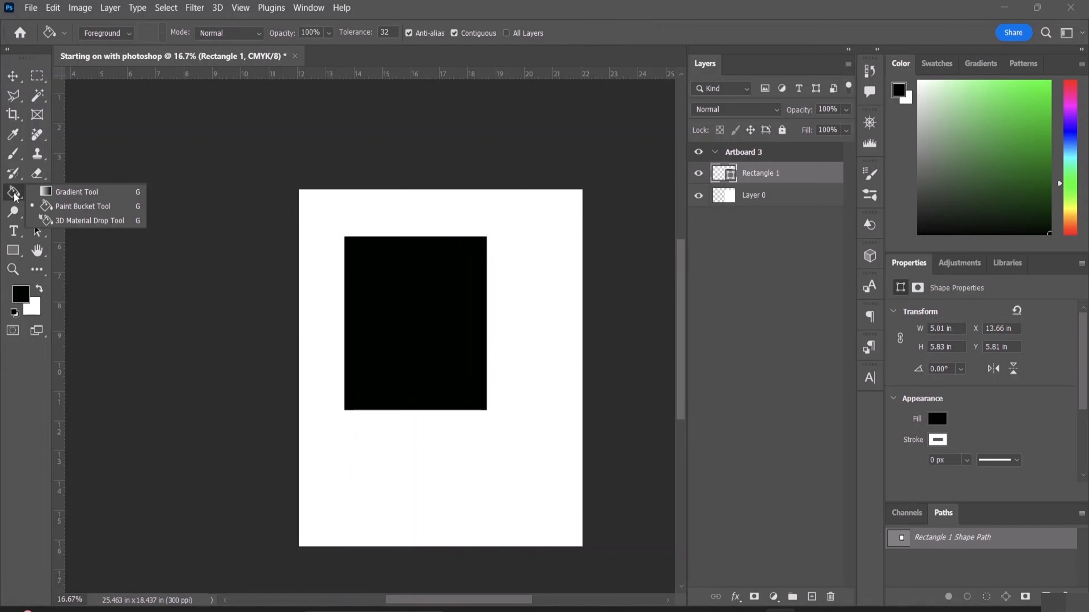
click(71, 190)
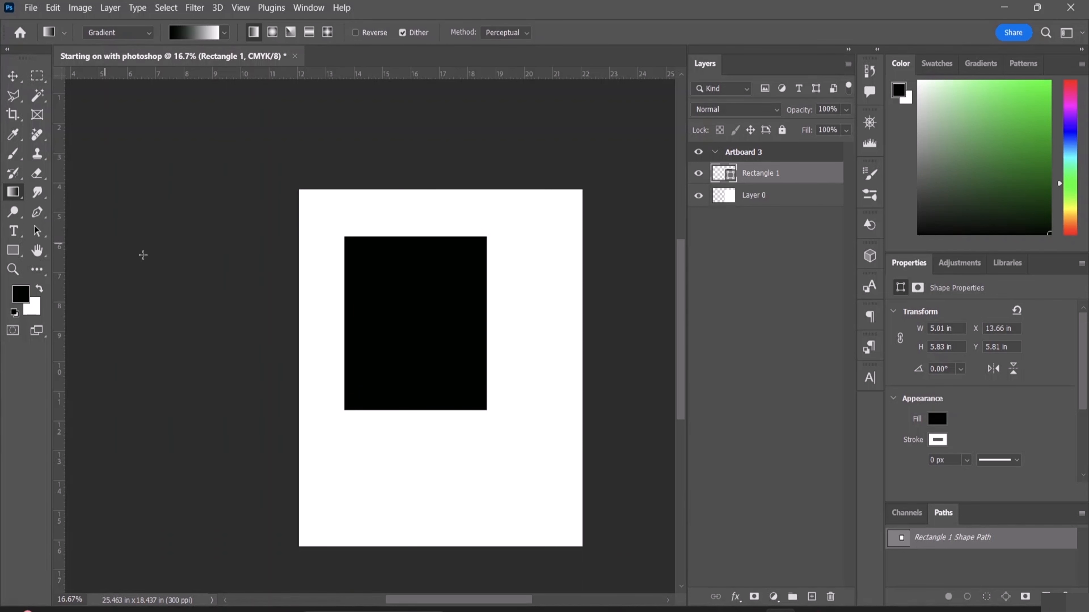
drag(357, 401, 374, 343)
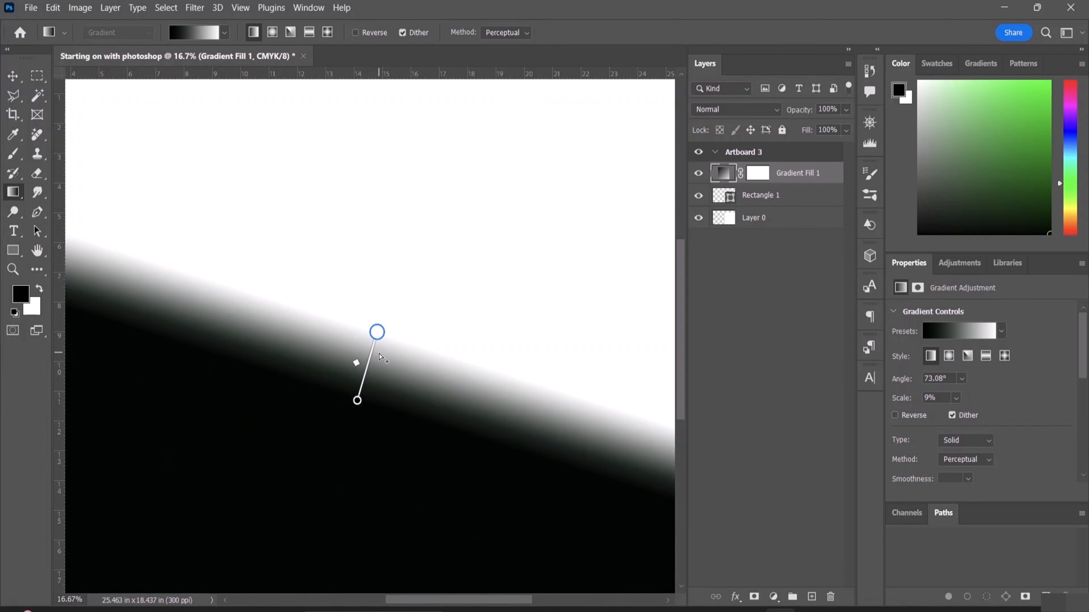
key(ctrl+minus)
key(ctrl+minus)
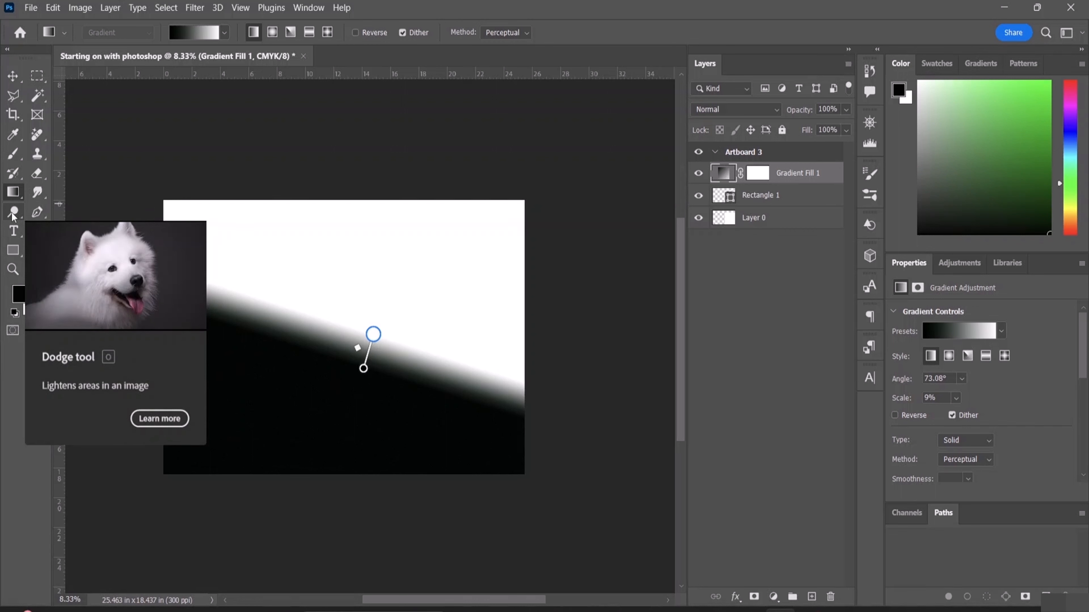
Step: Examine the tool variants grouped with the Pen, Horizontal Type, Path Selection and Rectangle tools
click(37, 213)
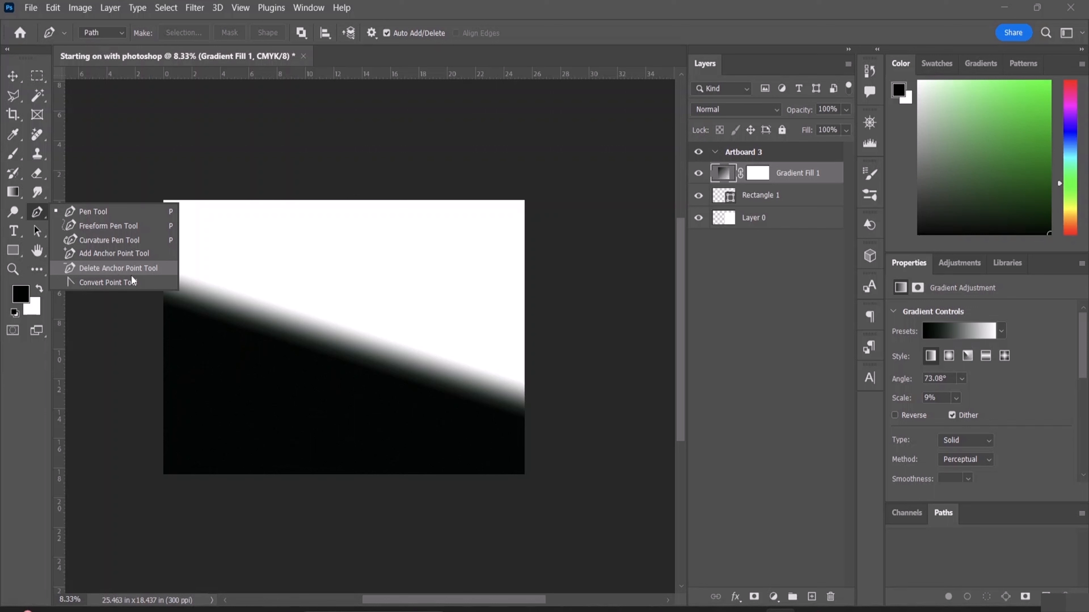
click(19, 237)
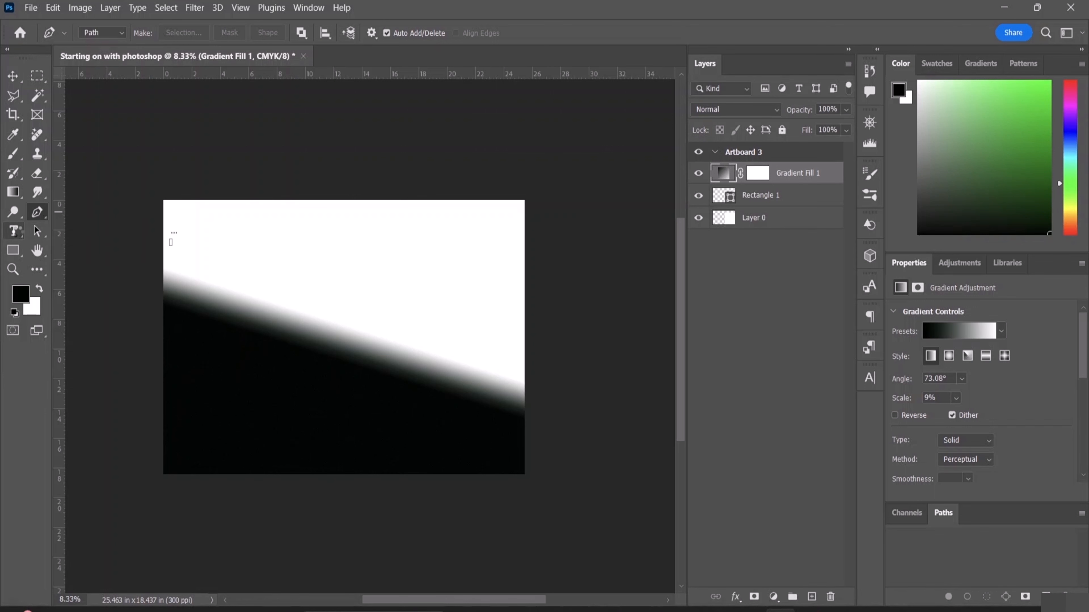
right_click(17, 233)
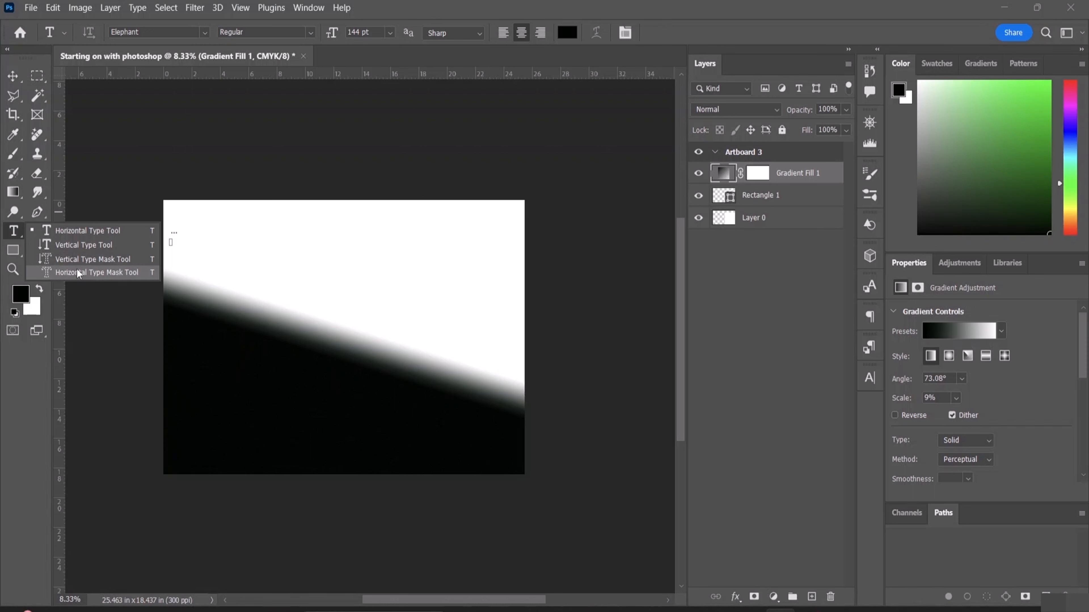
click(19, 256)
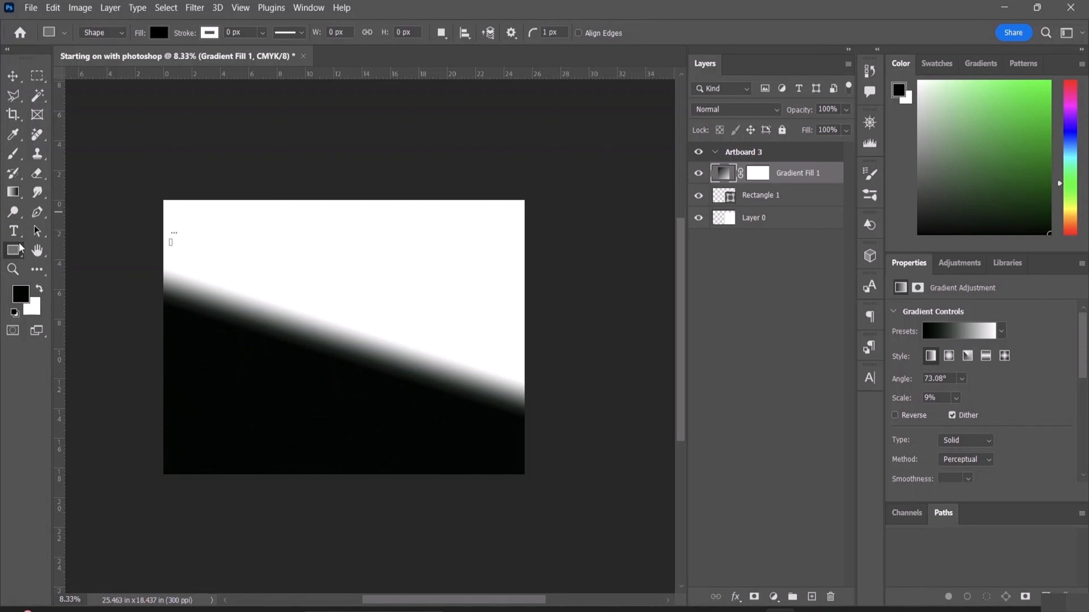
click(39, 233)
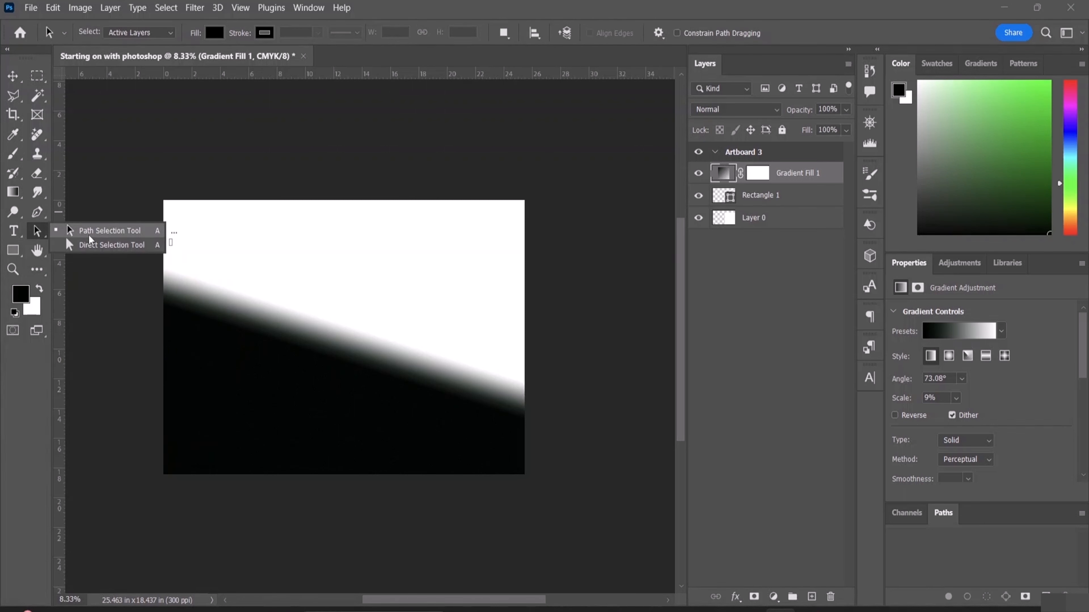
click(36, 237)
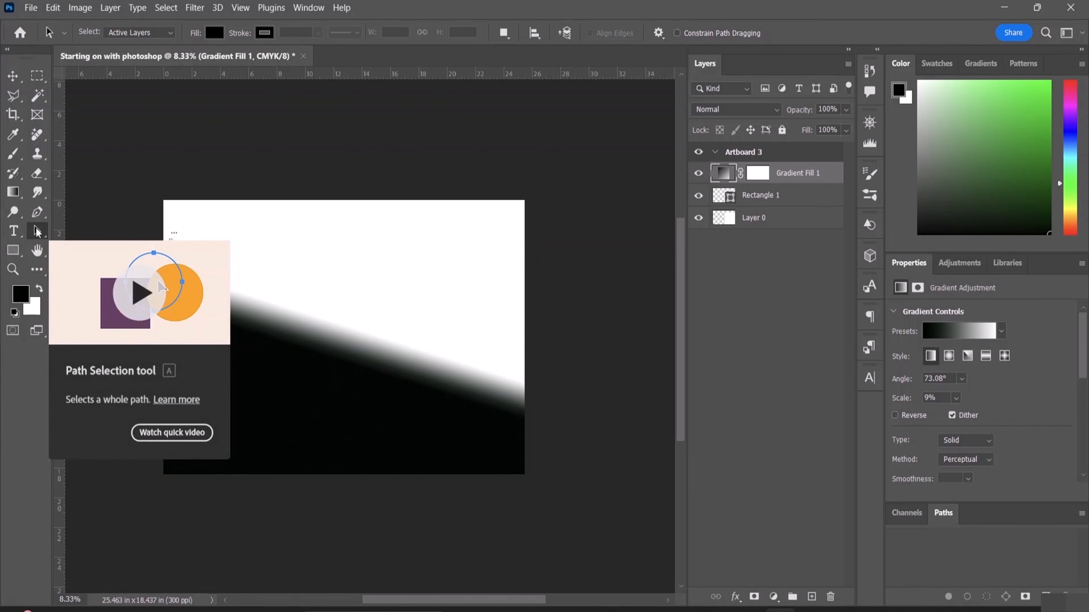
click(14, 253)
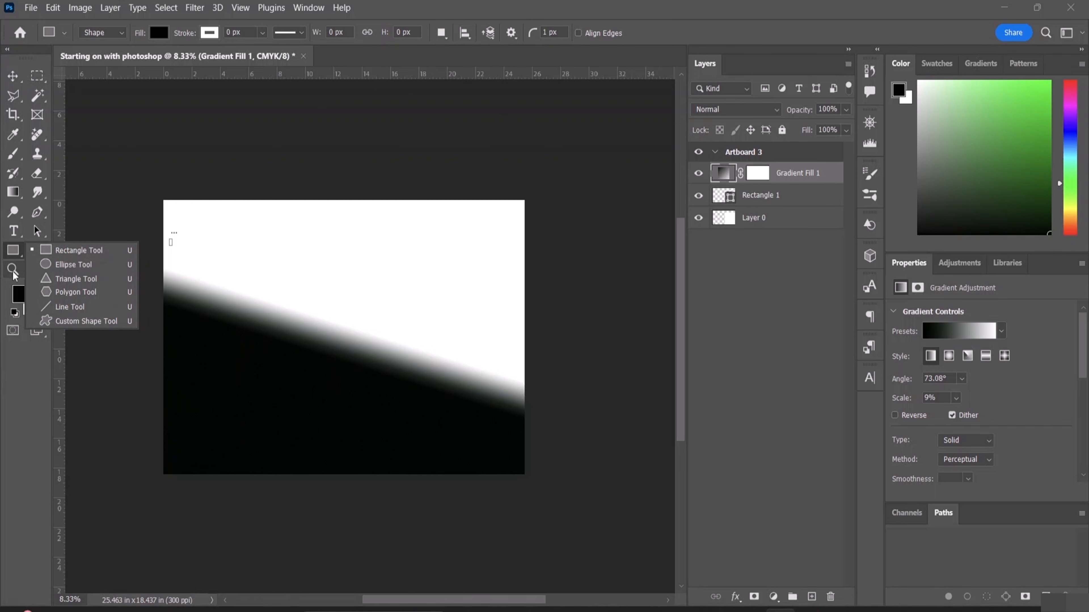
Step: Fit the gradient canvas to the view with the Hand tool, zoom out to 6.25% and pan across it
click(20, 254)
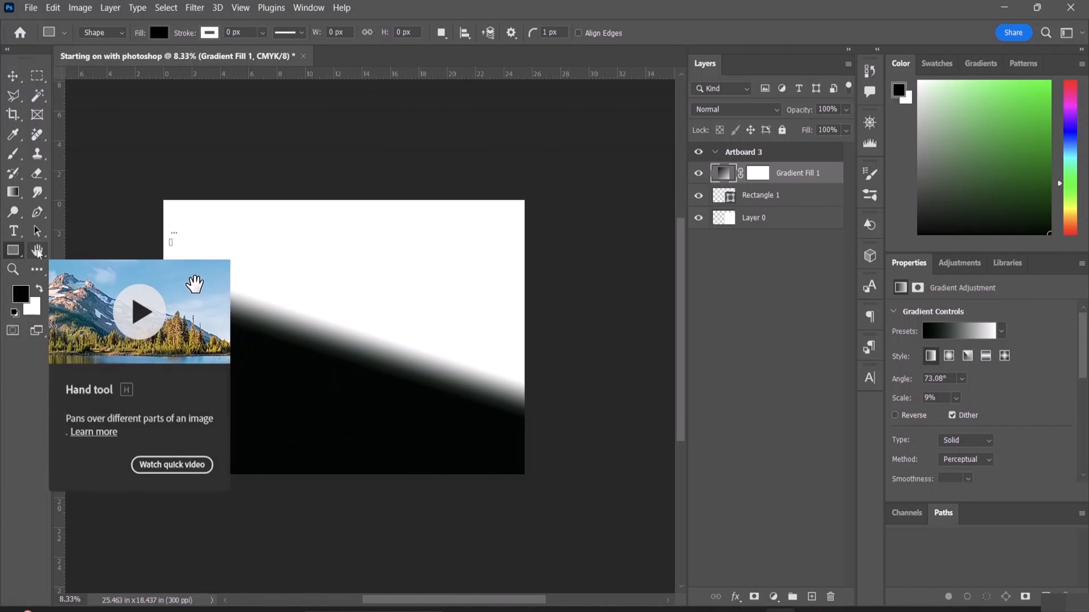
double_click(38, 250)
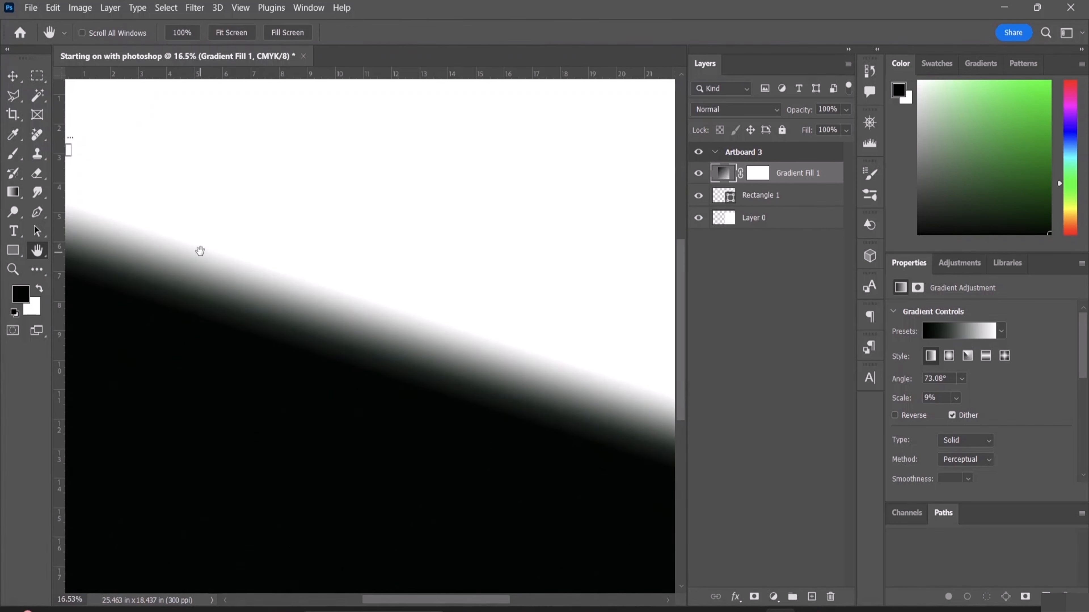
key(ctrl+minus)
key(ctrl+minus)
key(ctrl+minus)
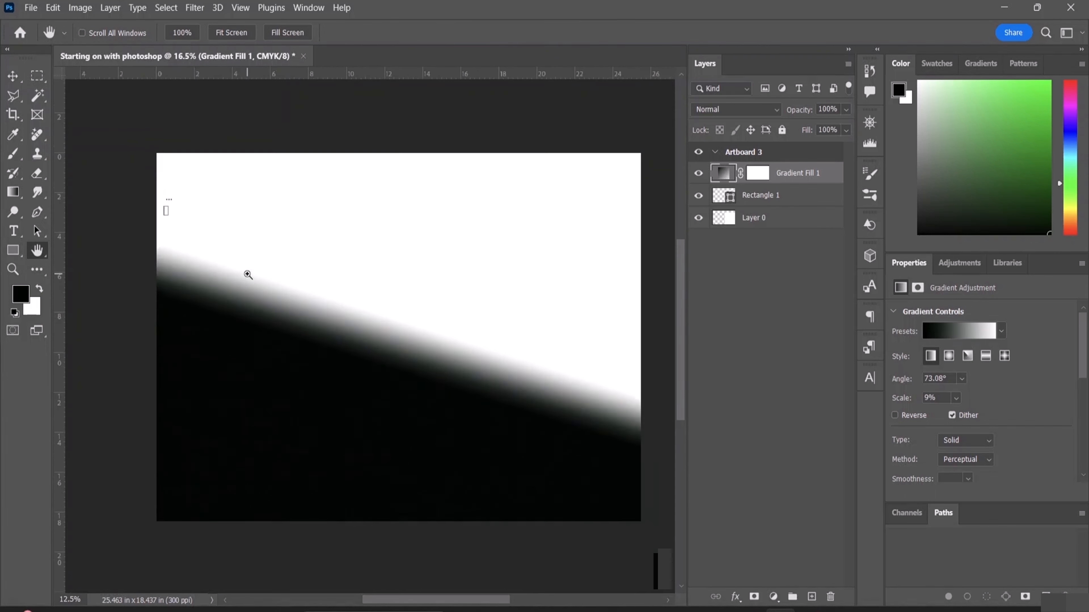
drag(390, 287, 301, 226)
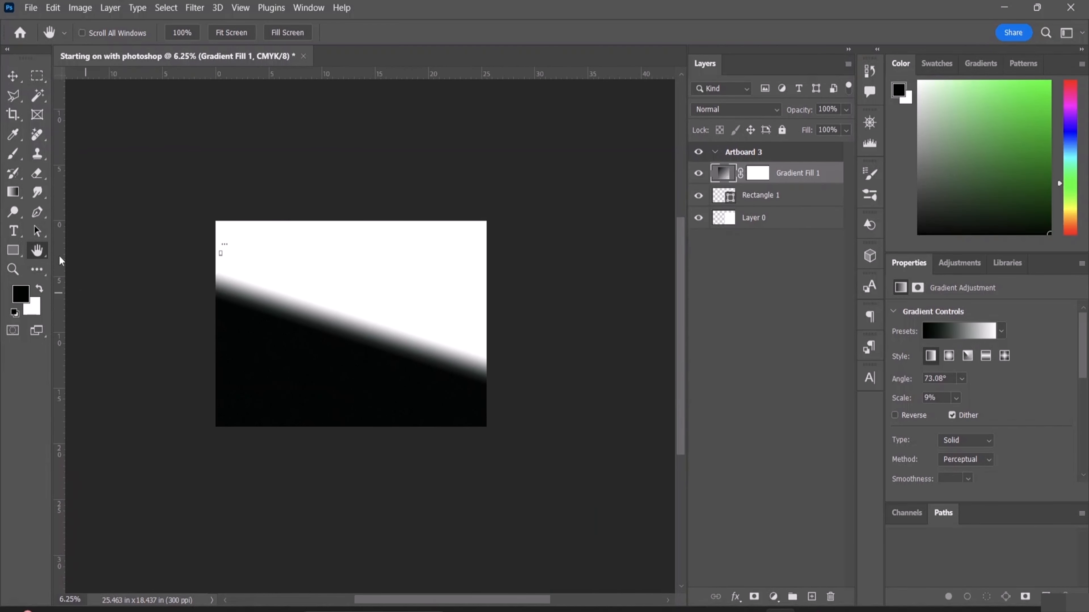
Step: Zoom in one level on the middle of the gradient with the Zoom tool, and zoom back out to 6.25%
click(13, 269)
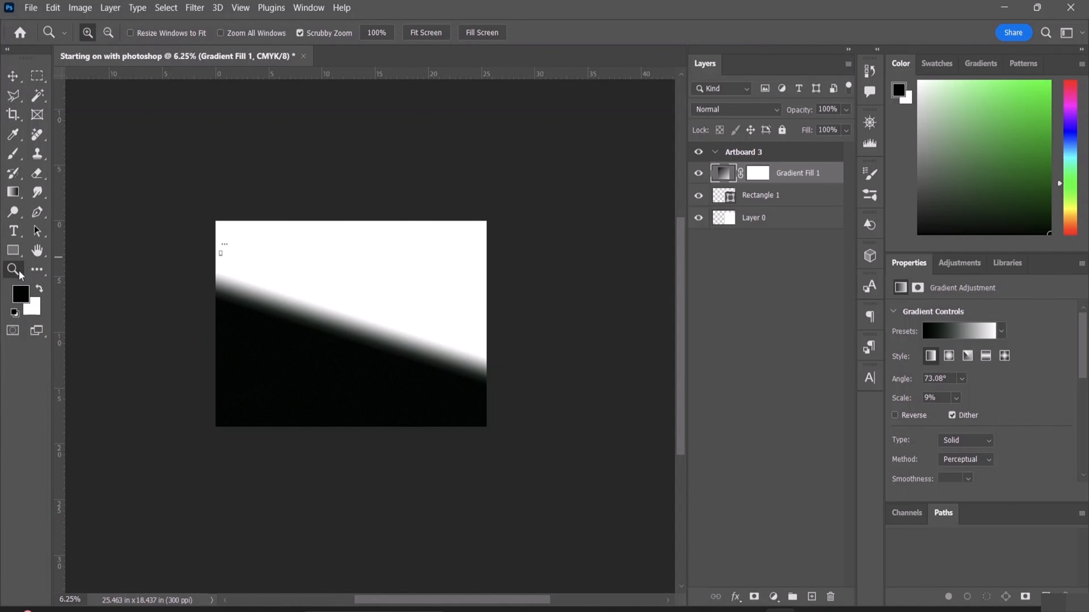
click(342, 319)
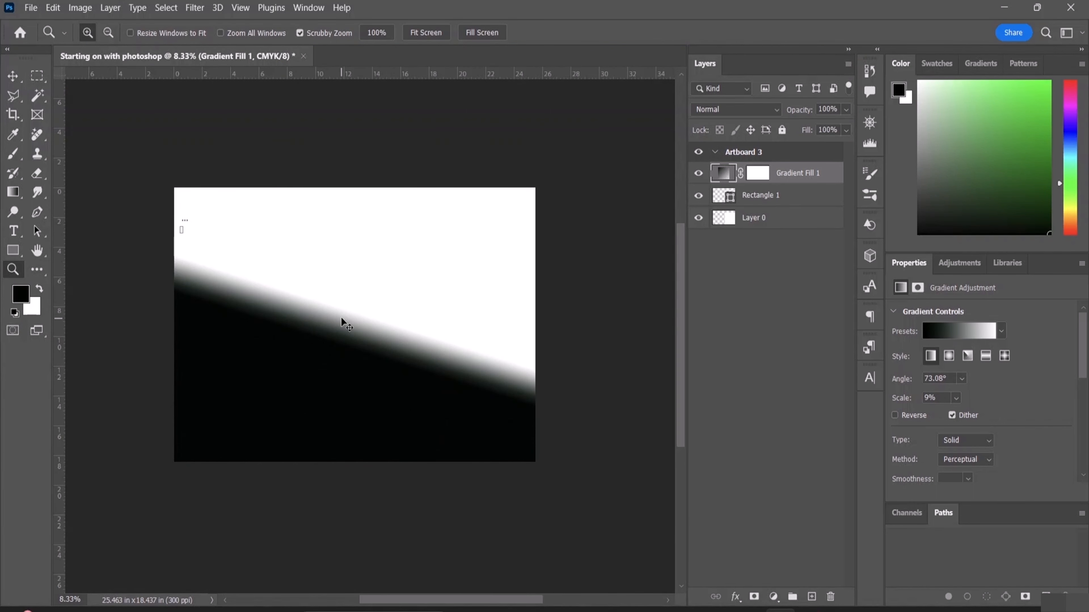
key(alt)
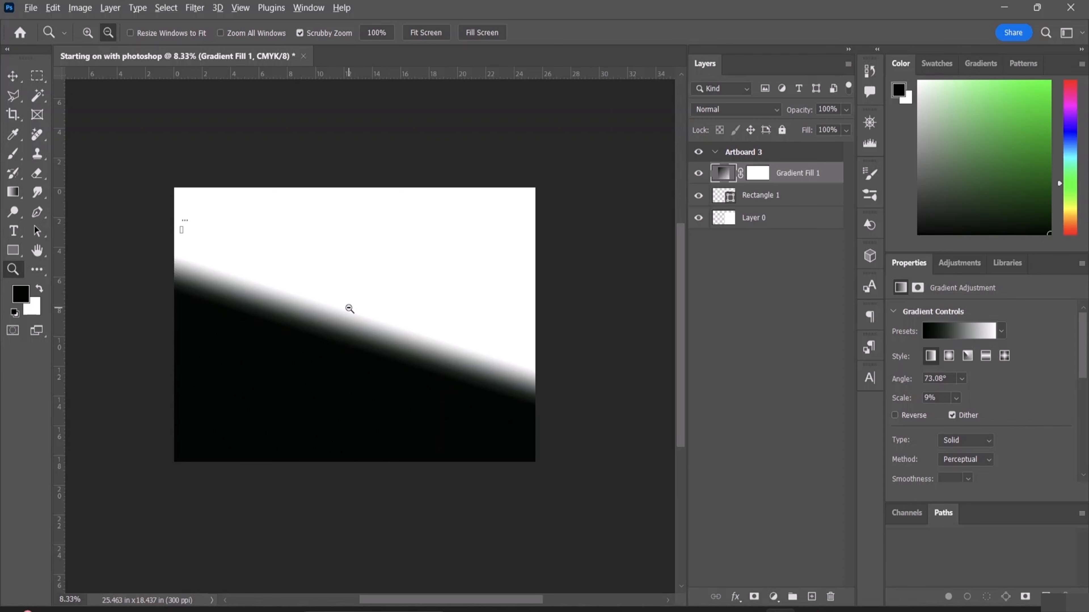
alt+click(350, 309)
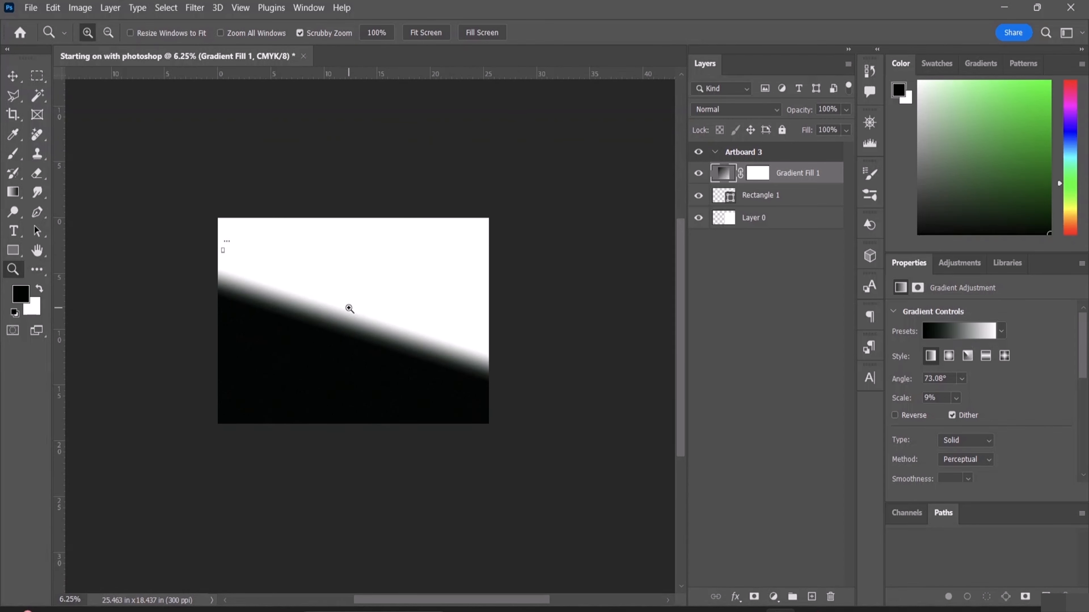
Step: Examine the tool groups in the toolbar customization list down to the Pen tools, and leave it without changing anything
click(37, 271)
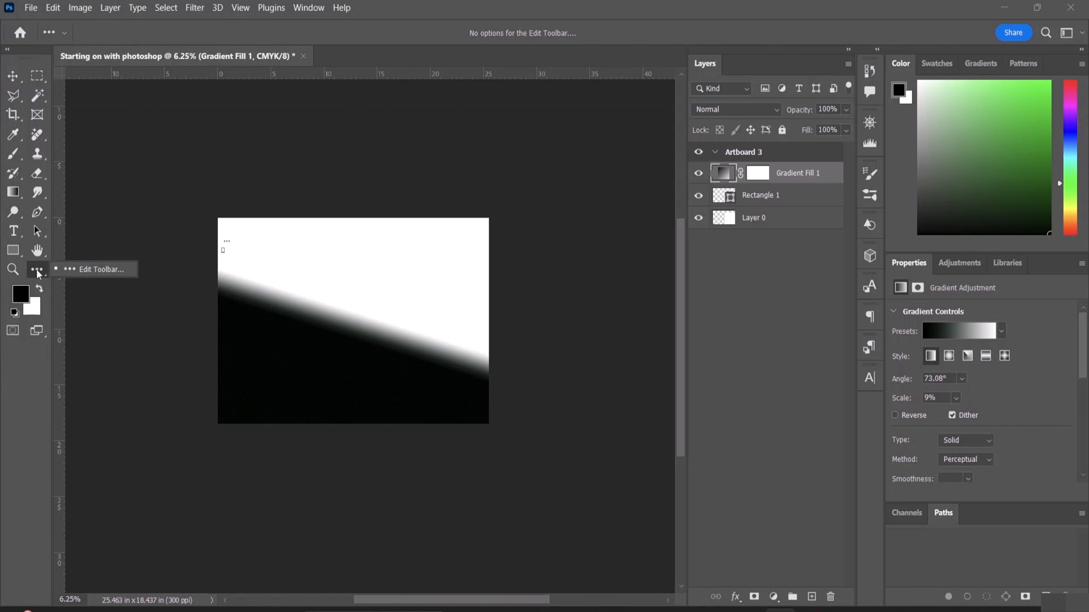
click(92, 270)
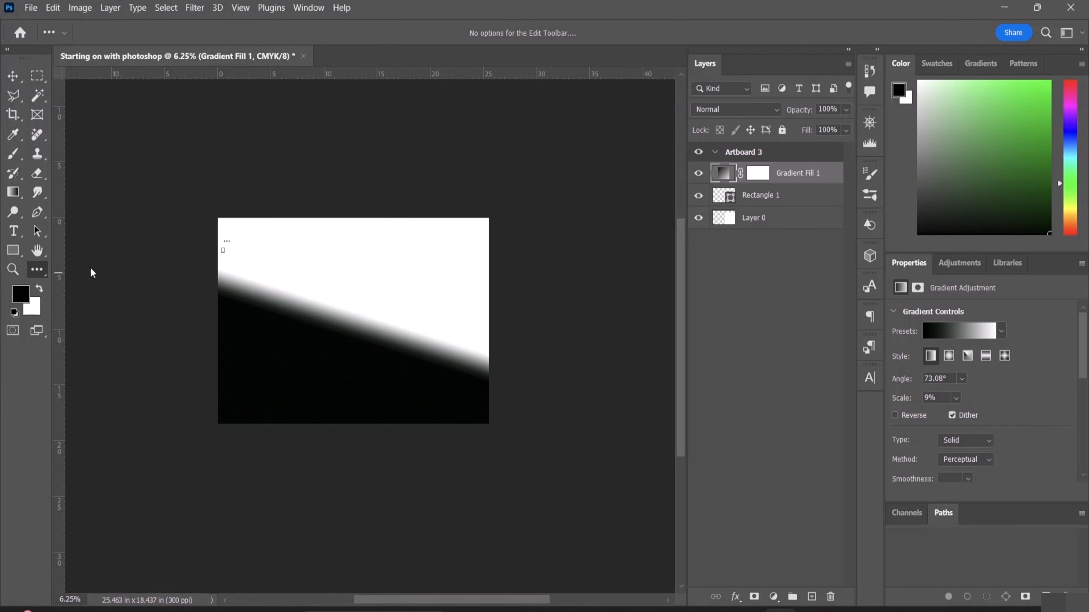
scroll(371, 209, down, 7)
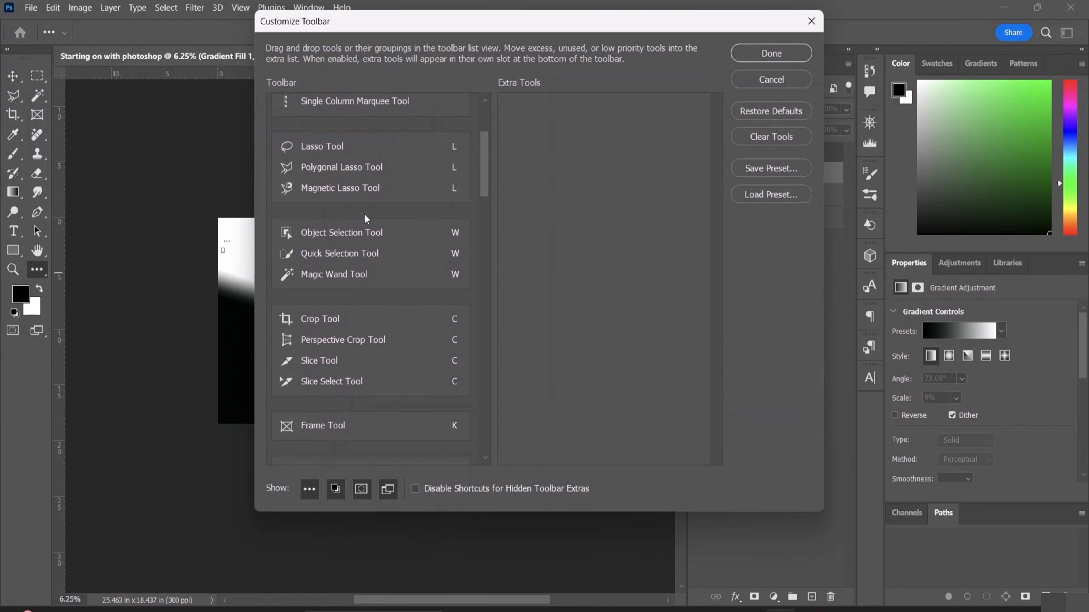
scroll(356, 334, down, 5)
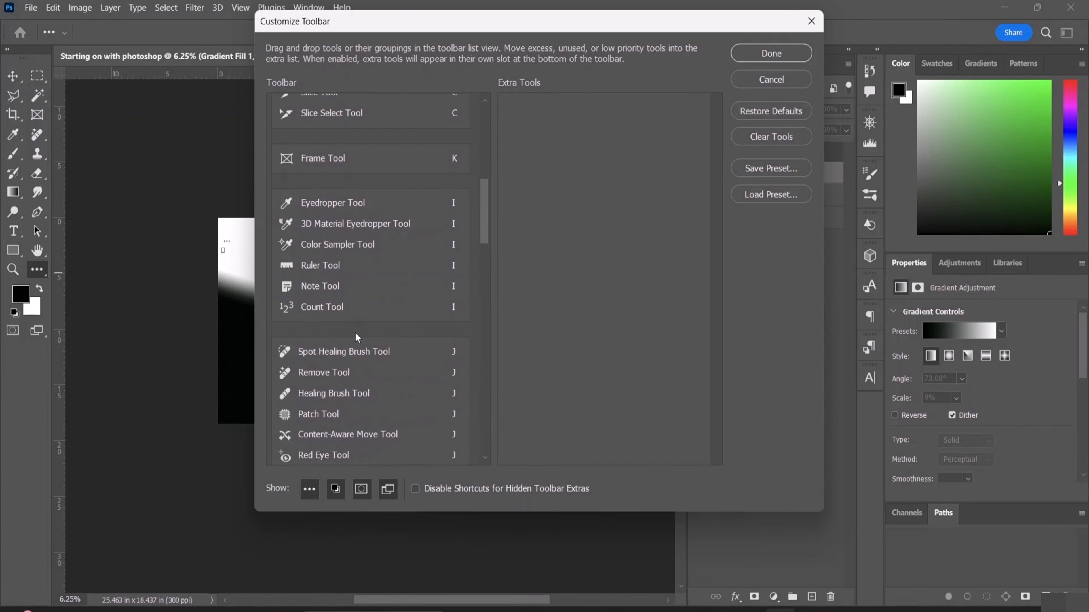
scroll(338, 332, down, 6)
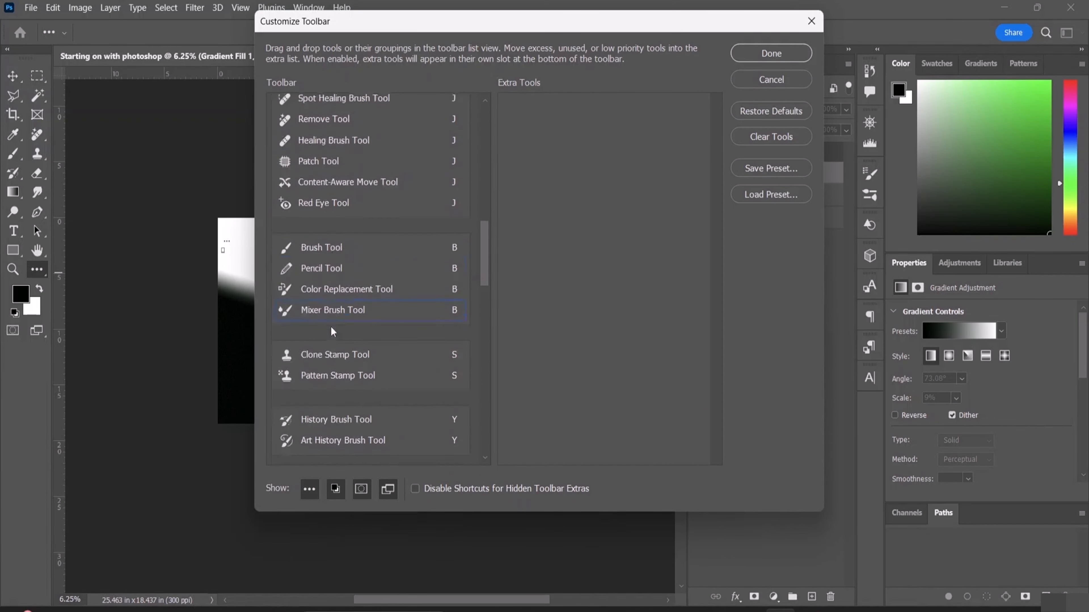
scroll(338, 302, down, 6)
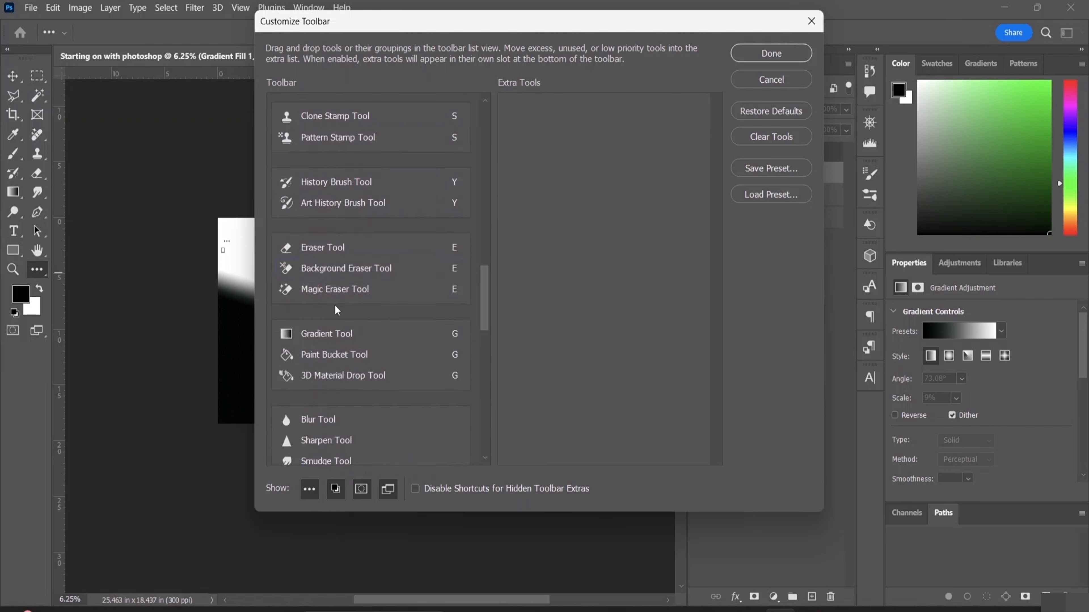
scroll(336, 313, down, 3)
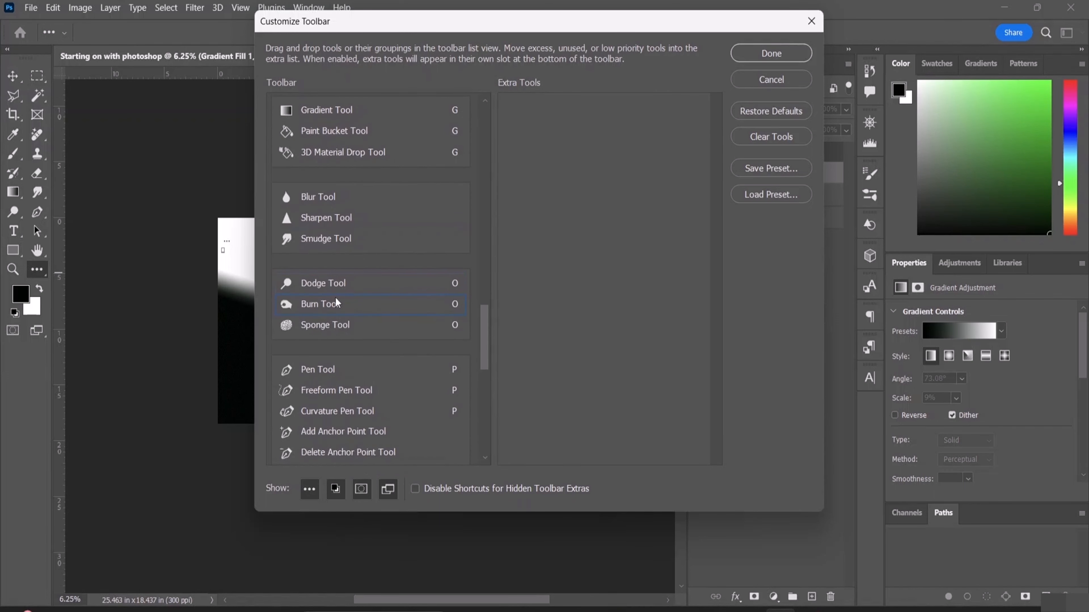
click(800, 83)
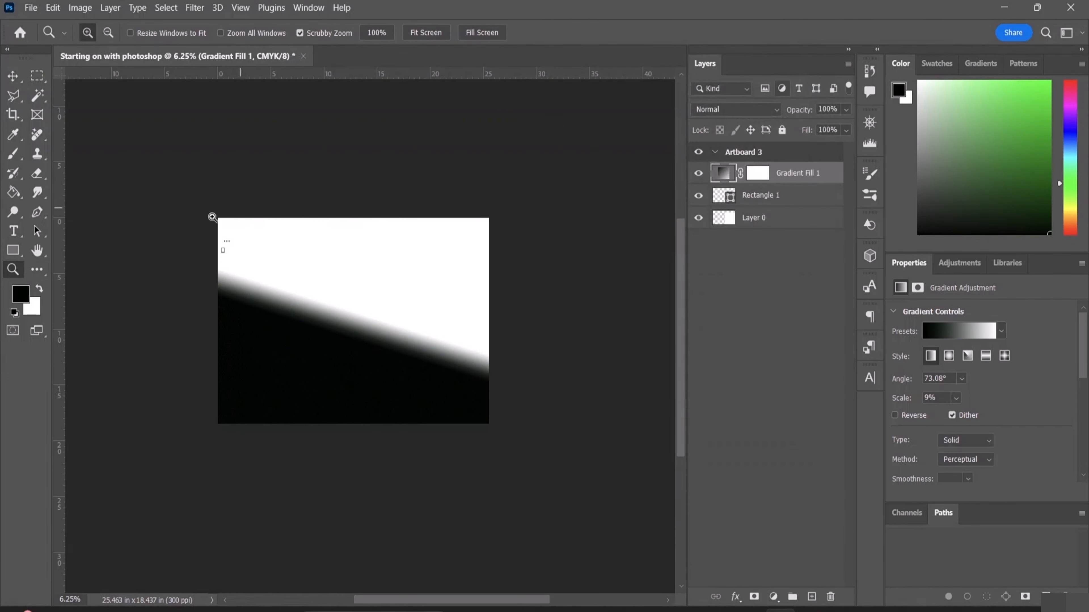
Step: Review the available screen modes without switching, and deselect the gradient fill layer
click(38, 270)
click(35, 330)
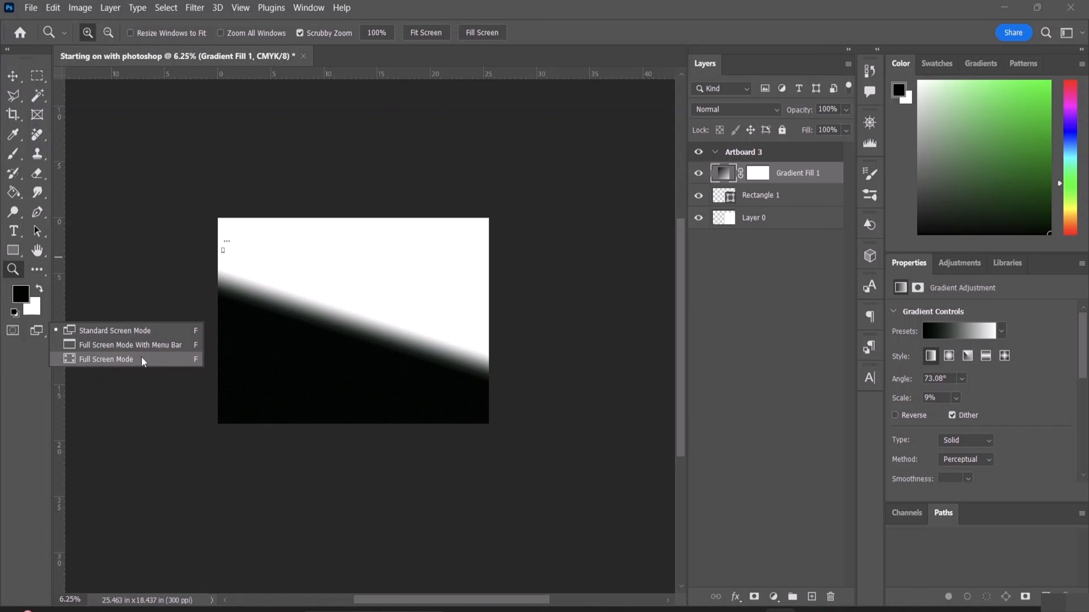
click(738, 302)
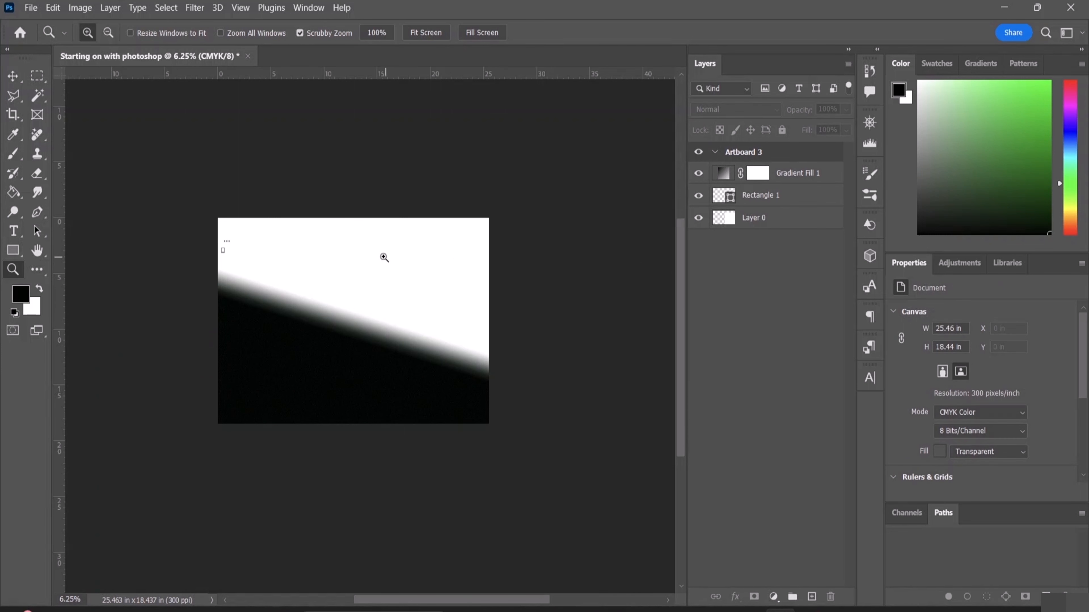